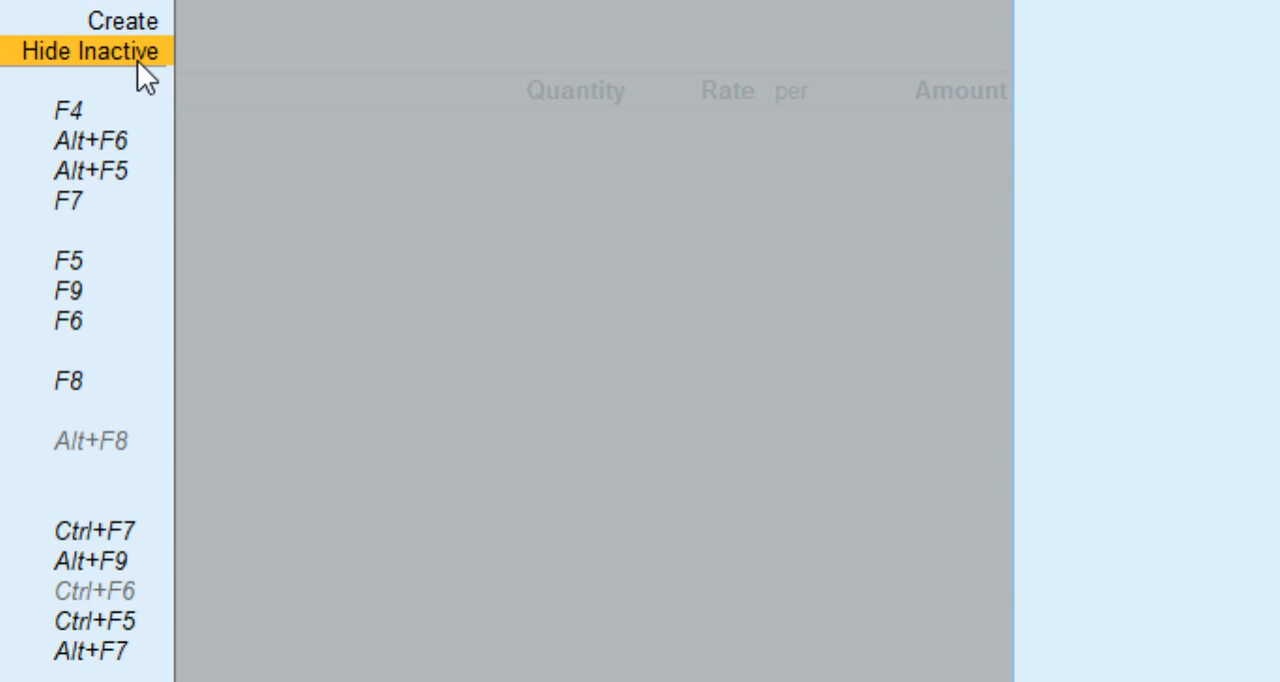
Show the inactive voucher types, then choose and activate Sales Order as the voucher type.
left_click(138, 60)
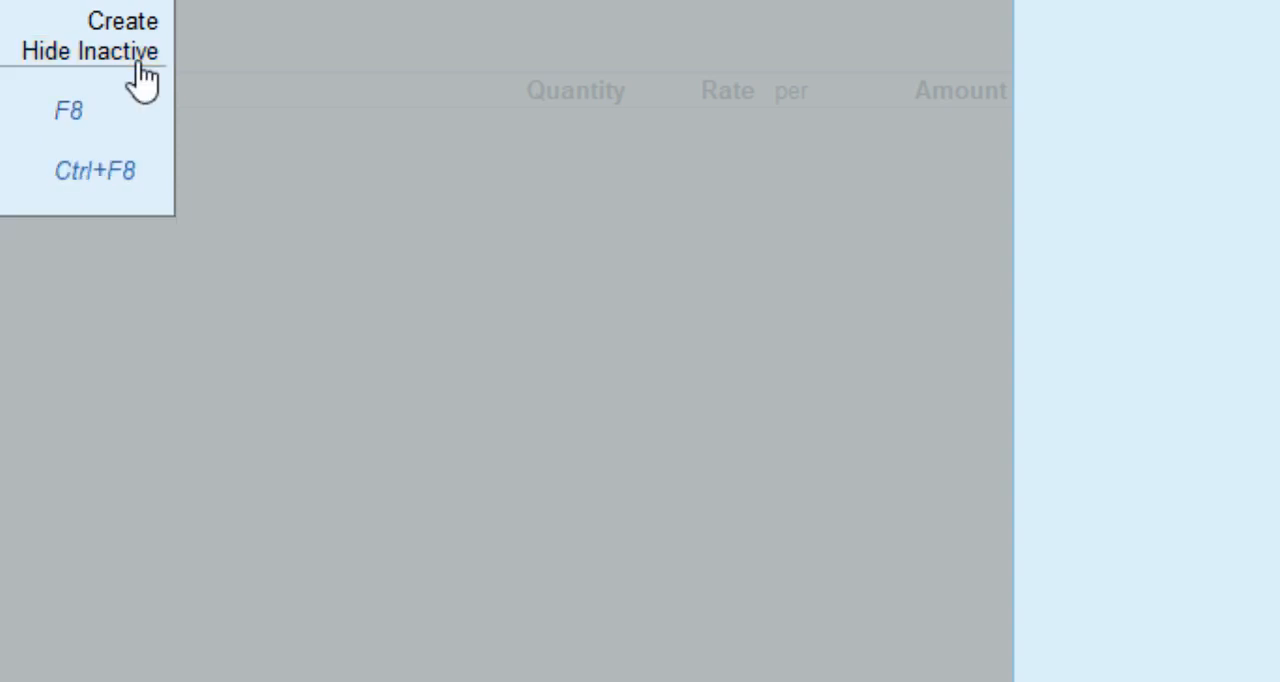
key("Down")
key("Down")
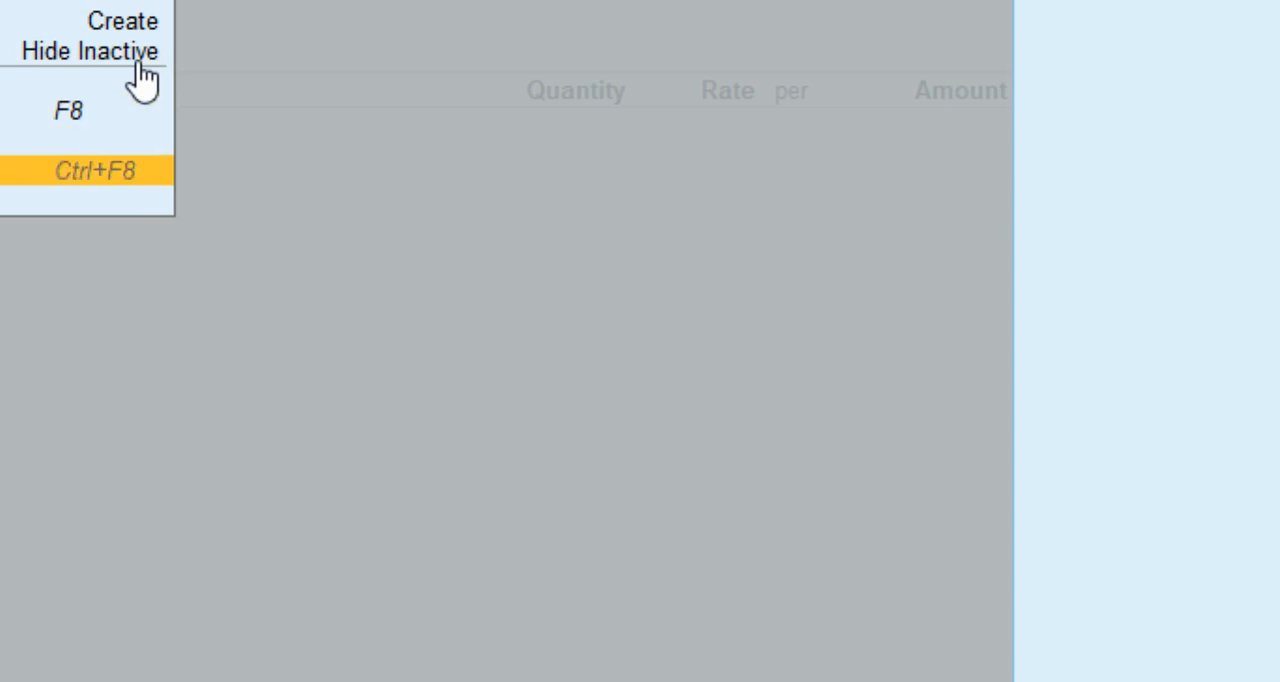
key("Return")
key("Return")
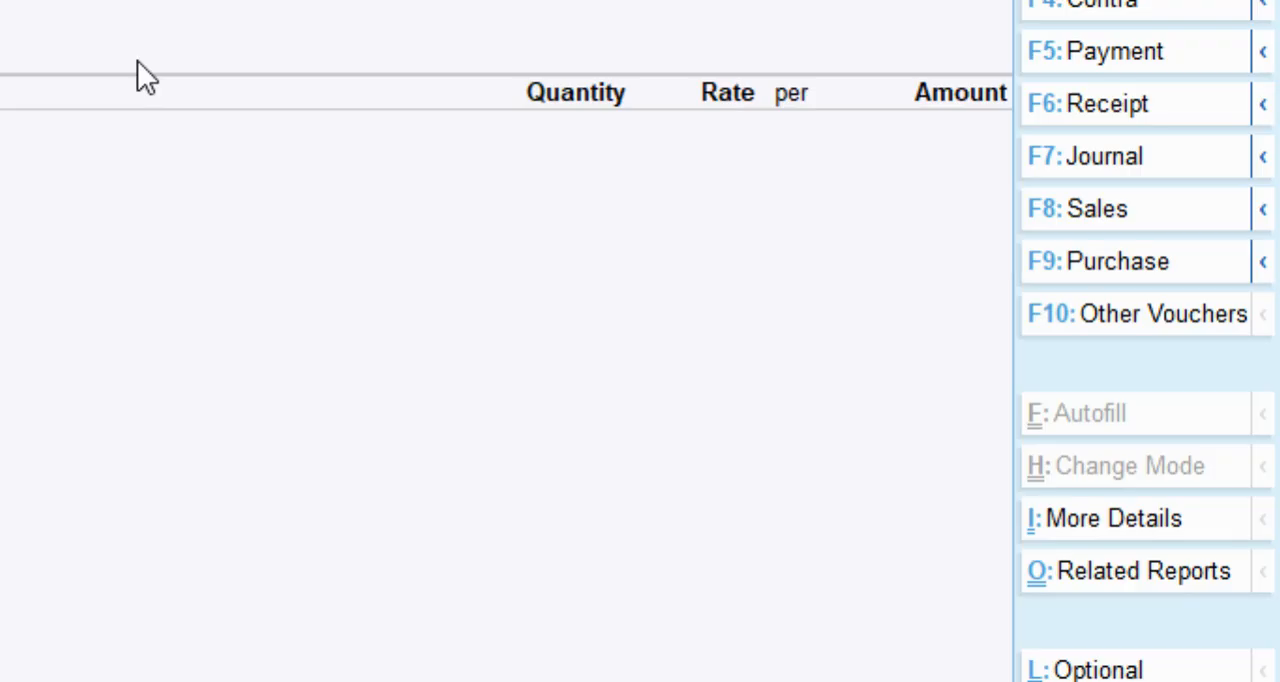
Create the customer's party ledger under a Sundry group and accept the sales order's dispatch and party details.
key("alt+c")
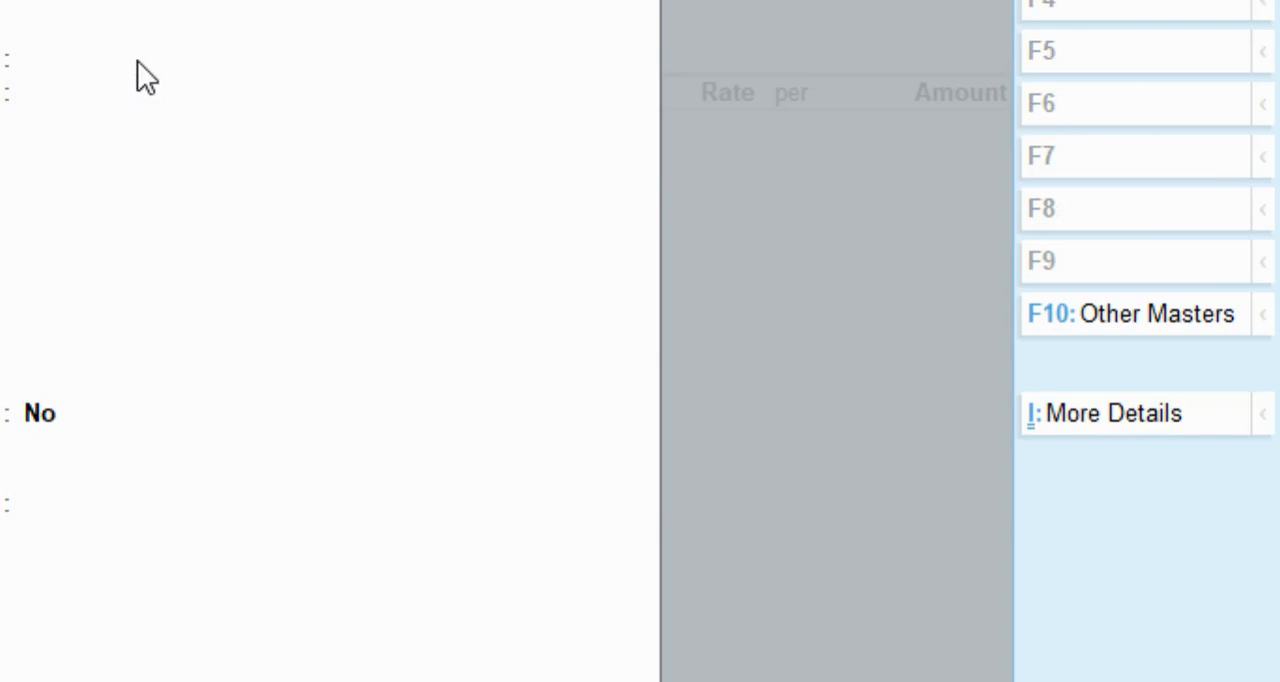
key("Return")
type("sun")
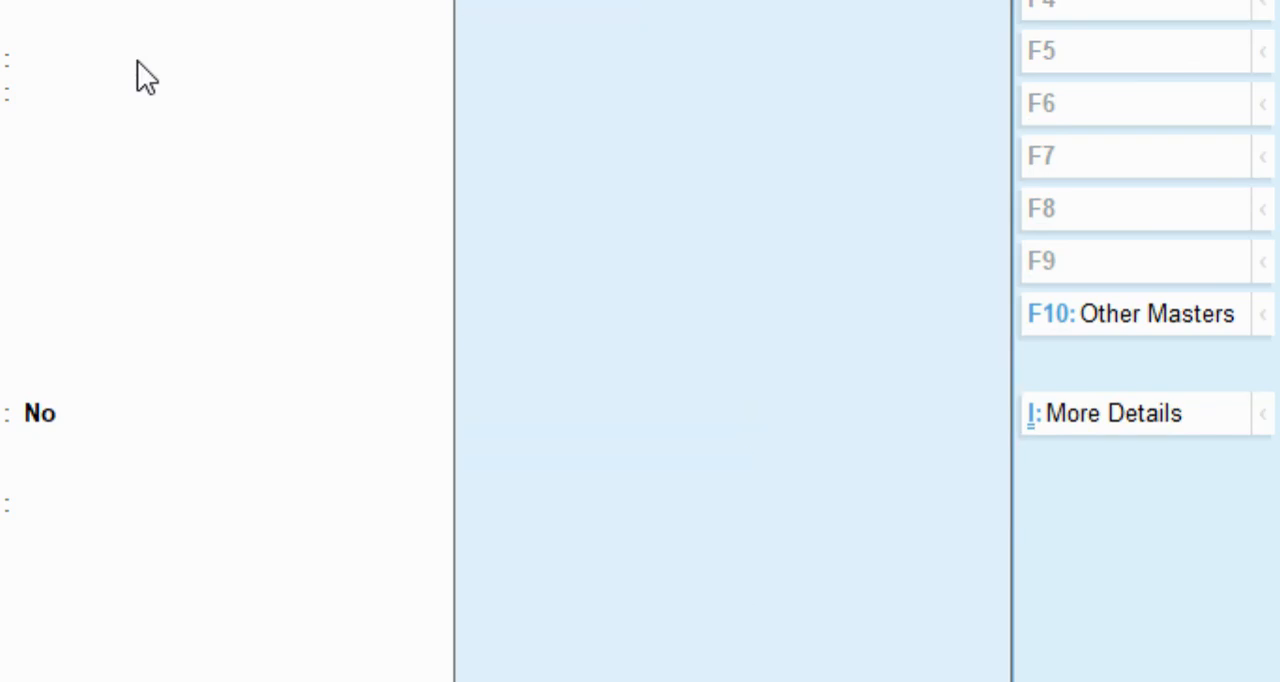
key("Return")
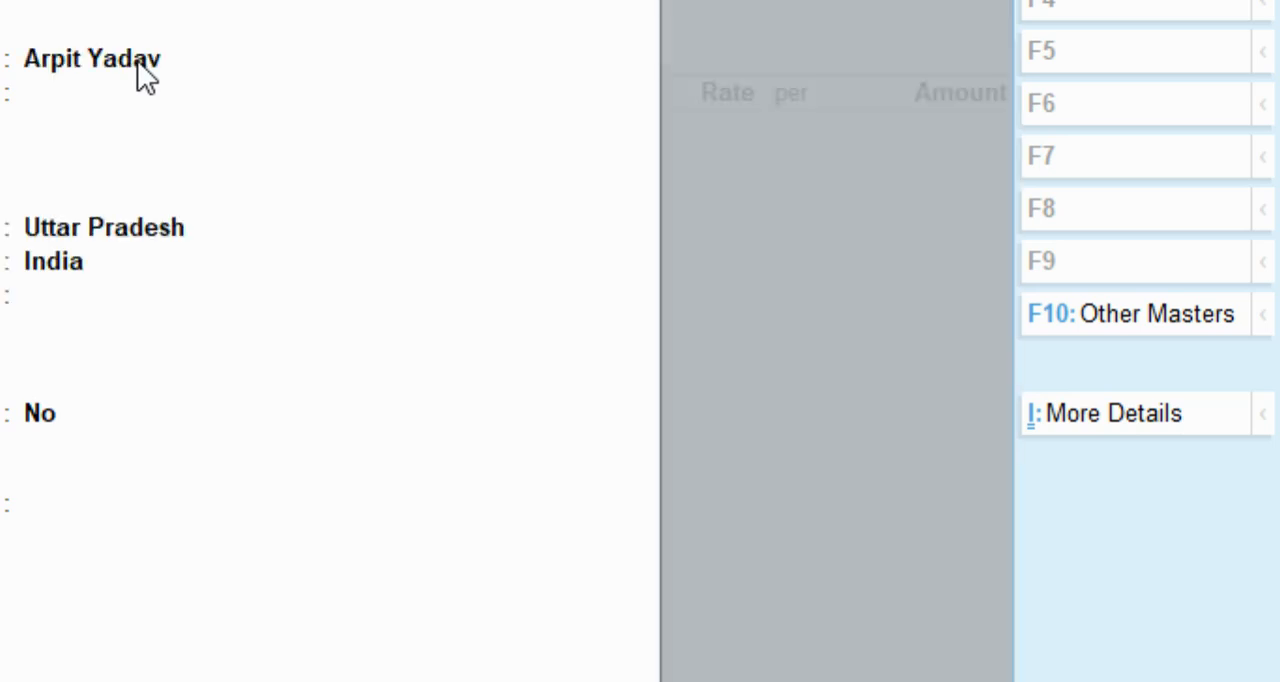
key("ctrl+a")
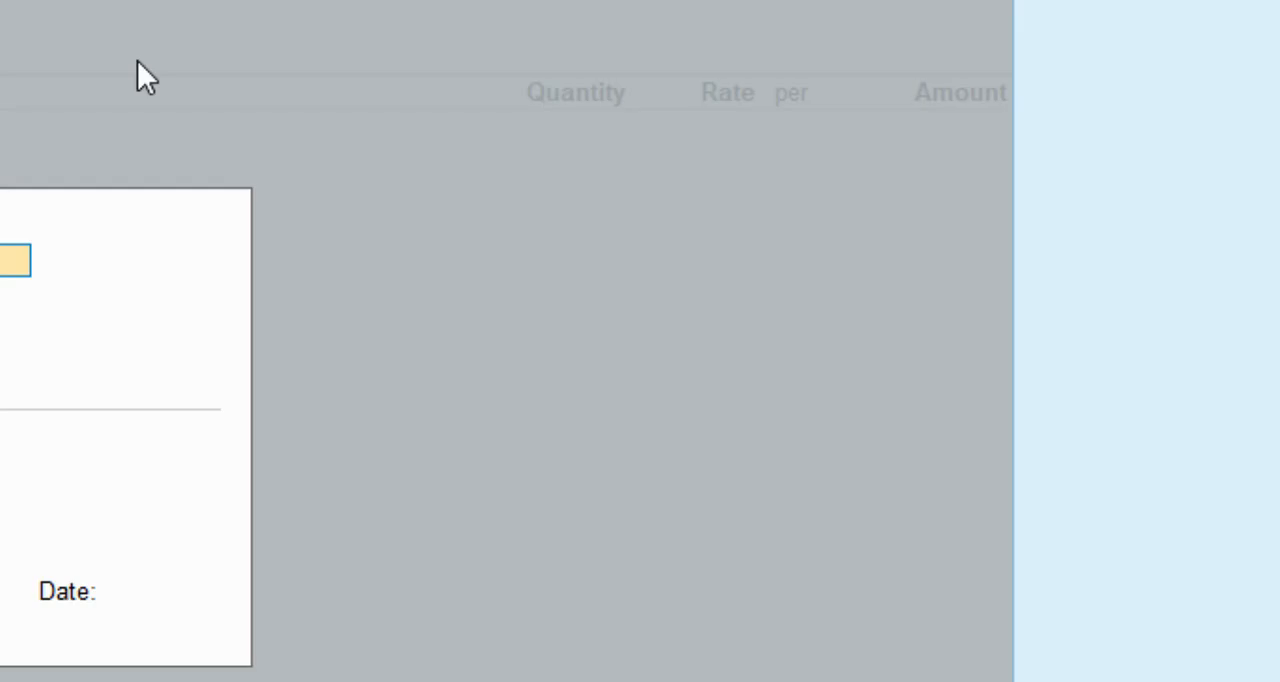
key("ctrl+a")
key("ctrl+a")
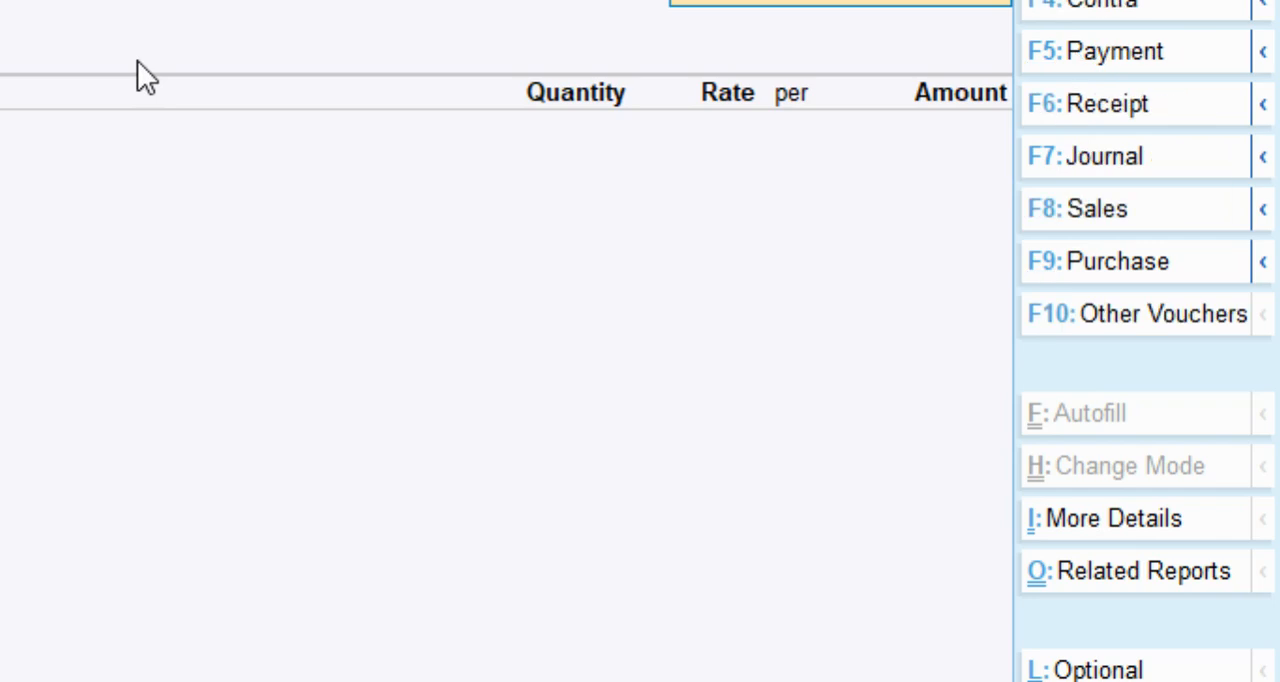
Create a ledger named Sales A/c under the sales group for the sales order.
key("Return")
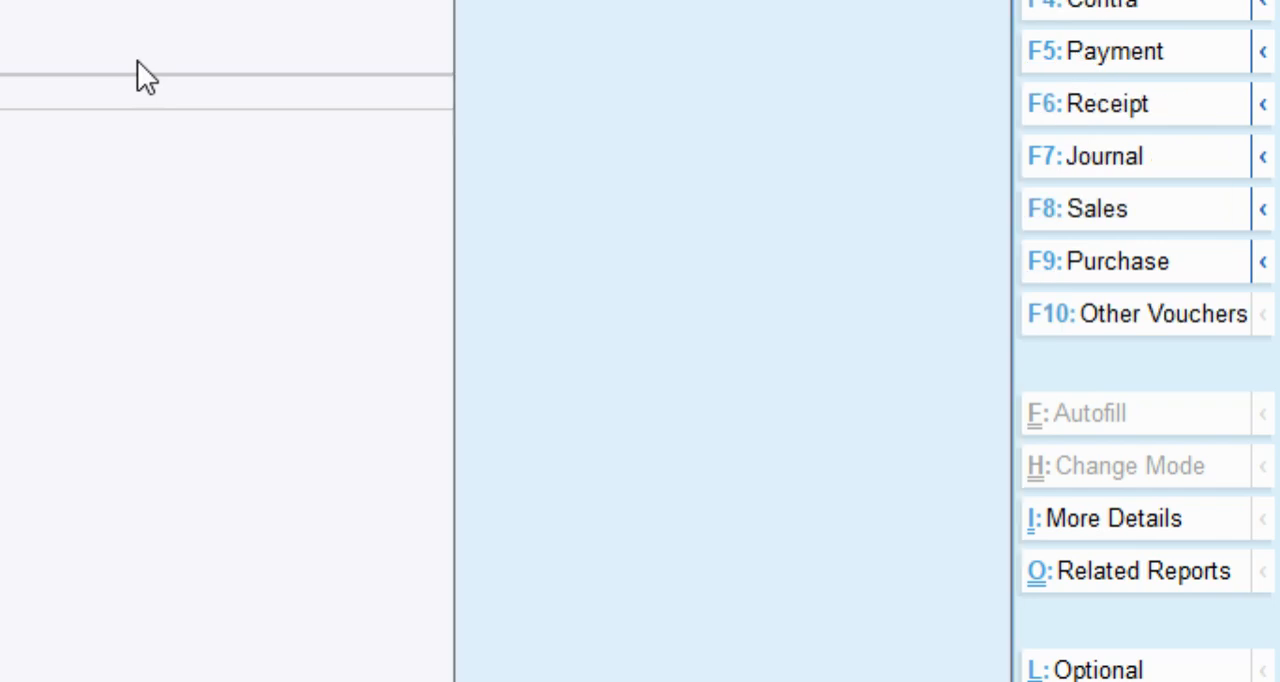
key("alt+c")
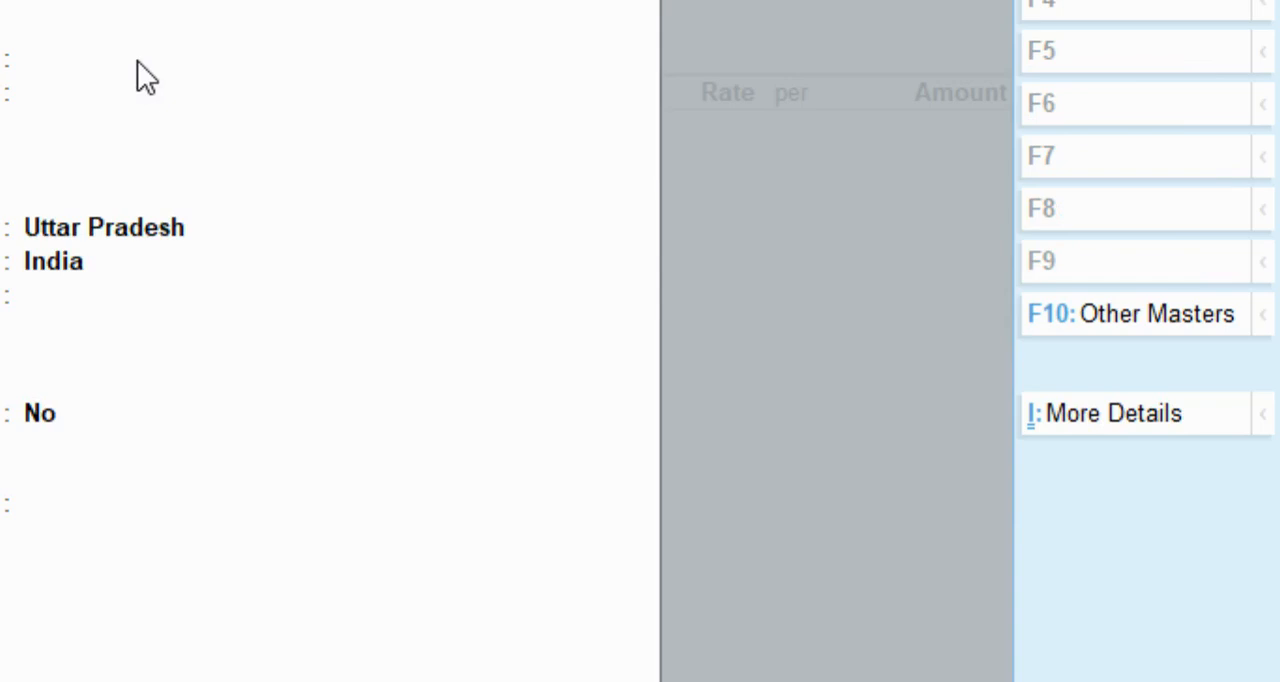
key("Return")
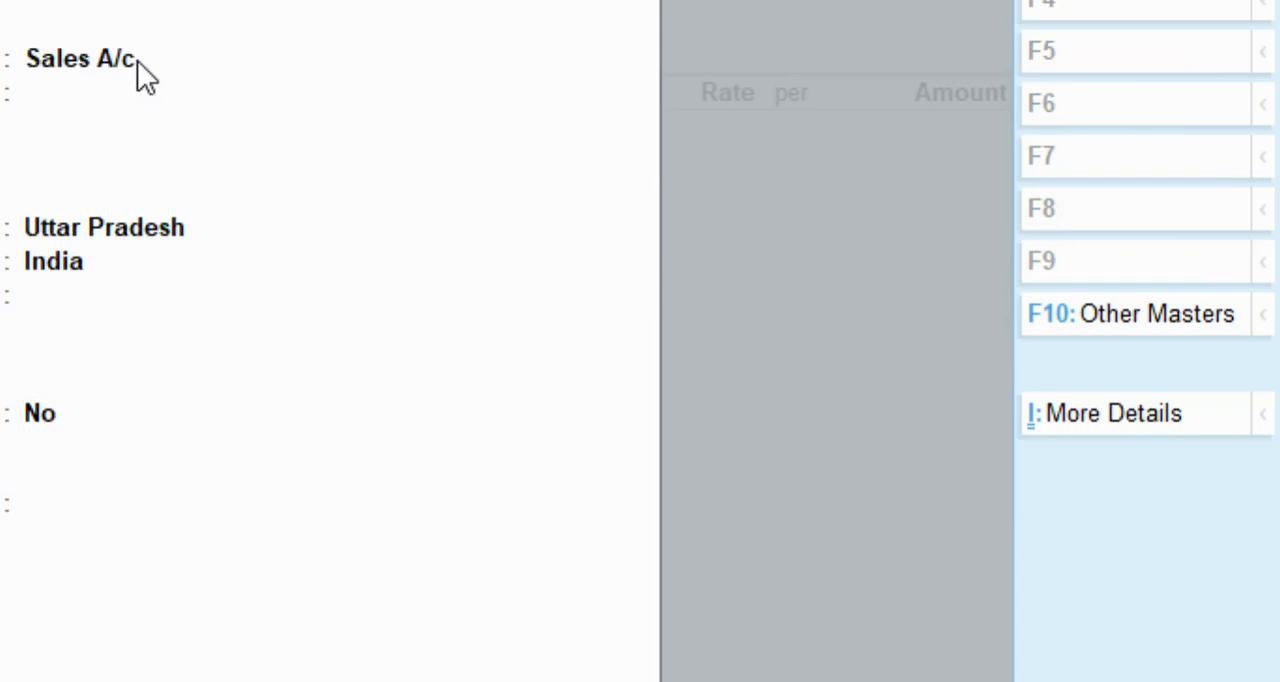
key("Return")
type("sal")
key("Return")
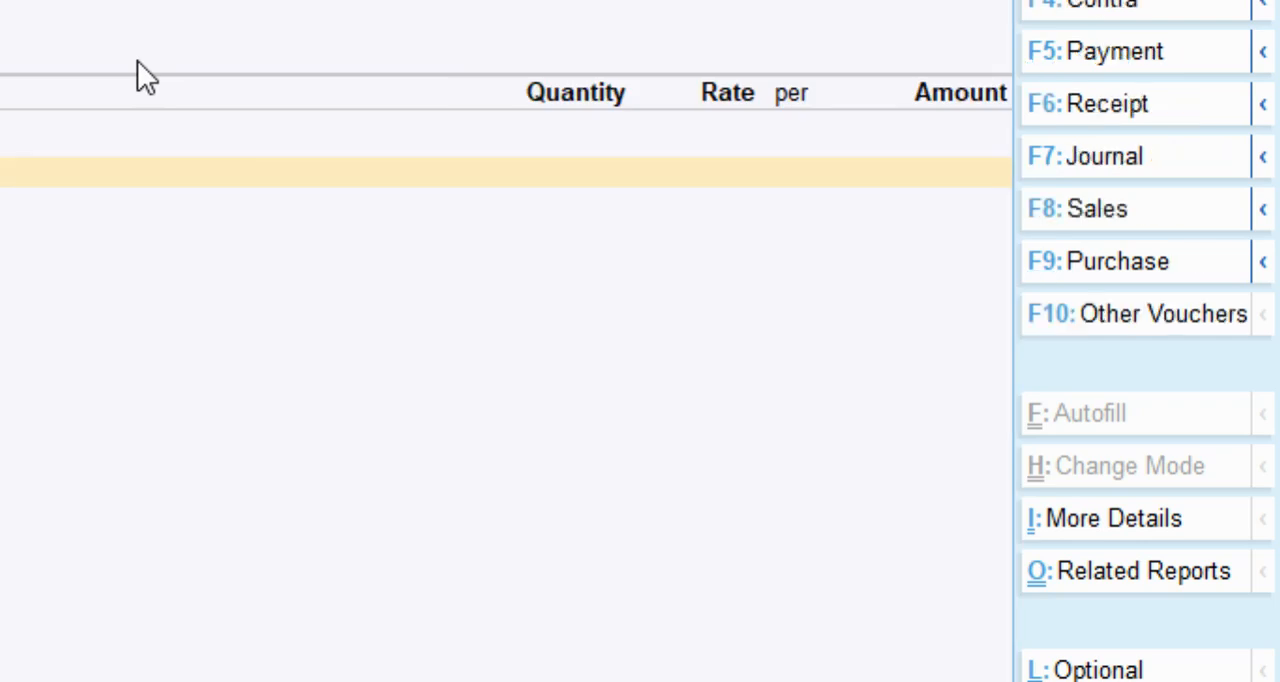
Enter 90 bags of ACC Cement at a rate of 450.00 per bag, due 1-Apr-2120, and save the sales order.
key("Return")
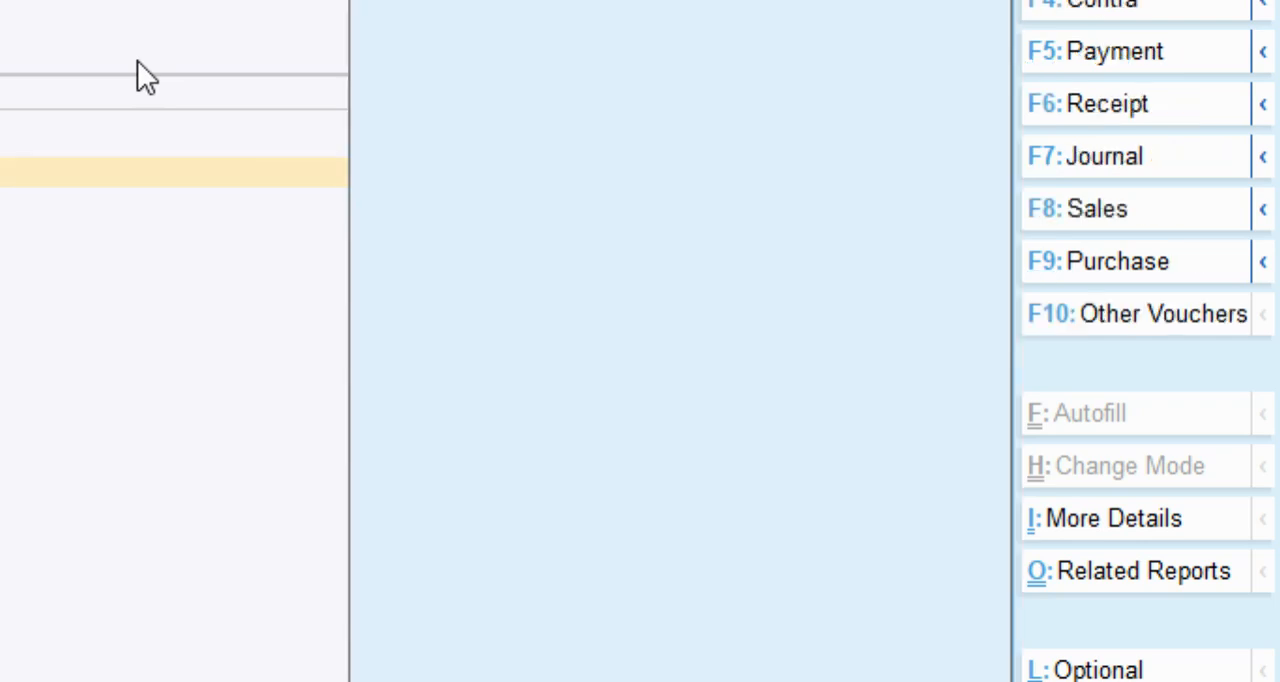
key("Return")
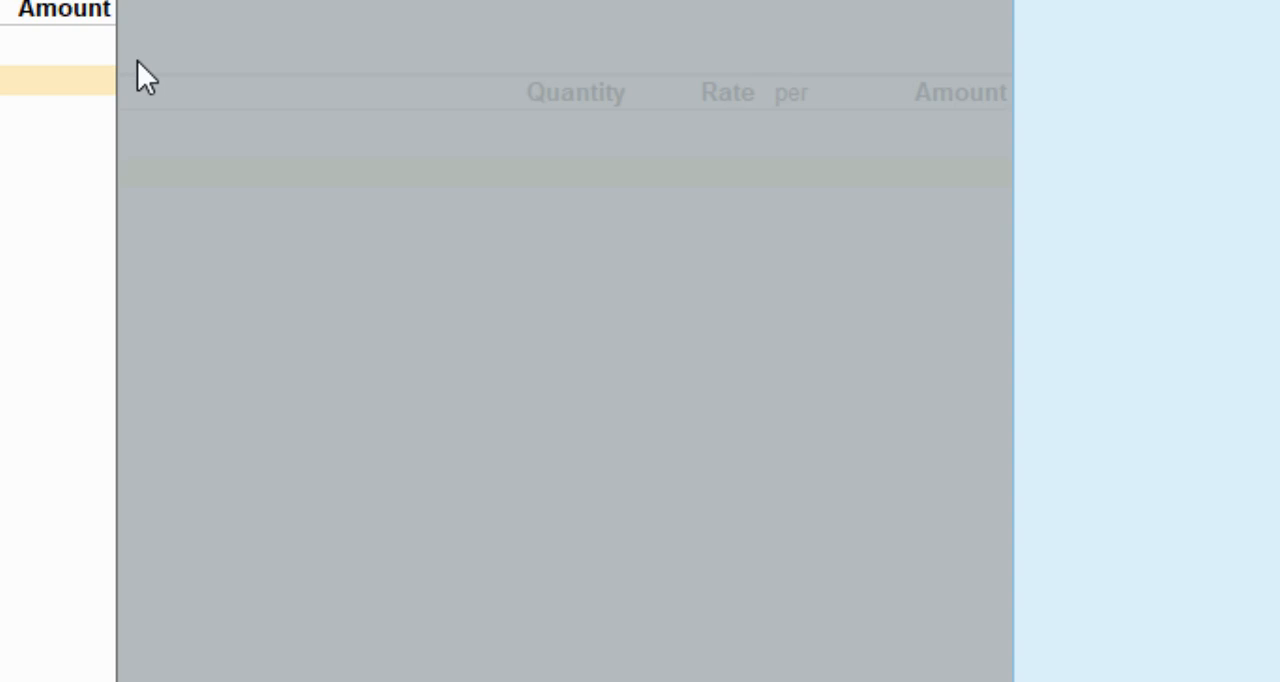
key("Return")
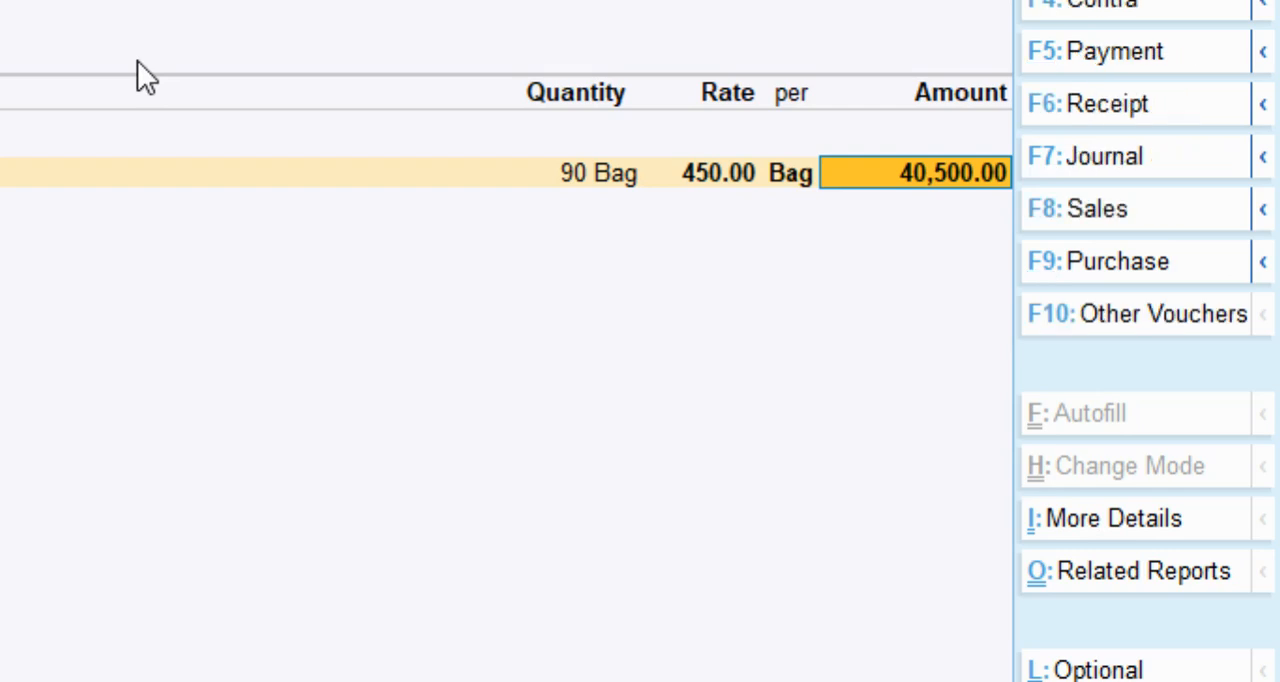
key("ctrl")
key("ctrl+d")
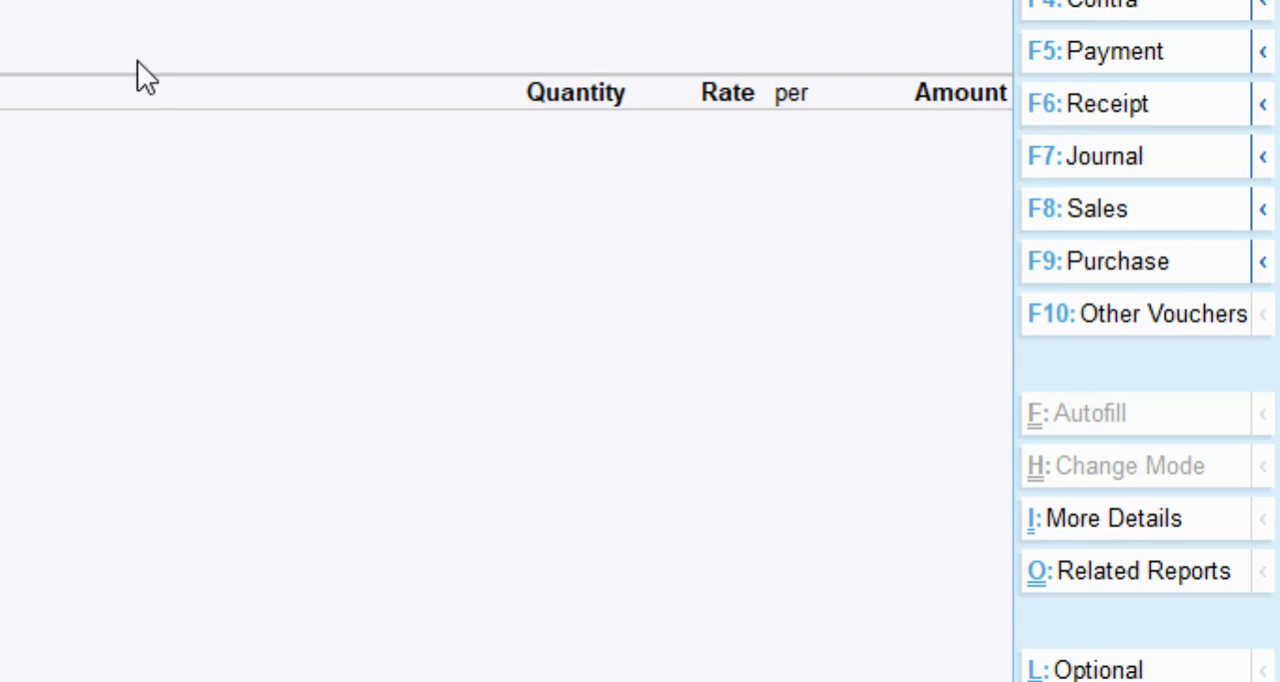
Open the sales order outstandings report and examine the pending order's quantity, value and due date.
key("alt+g")
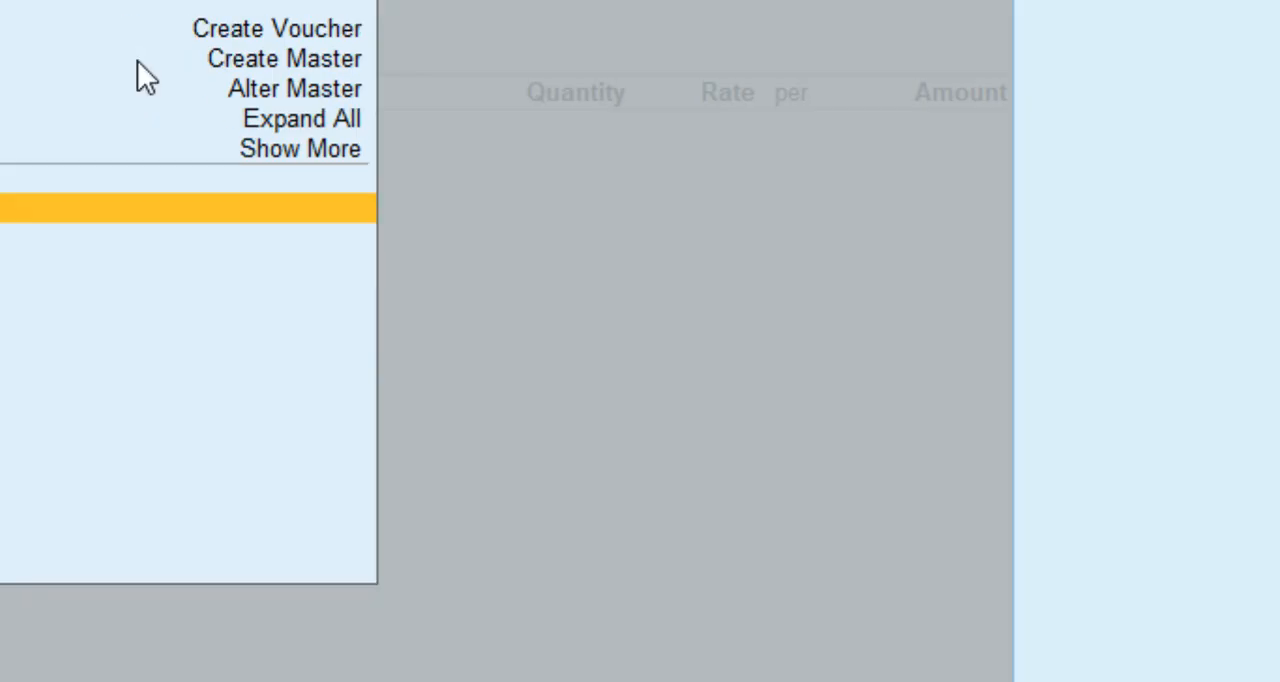
key("Return")
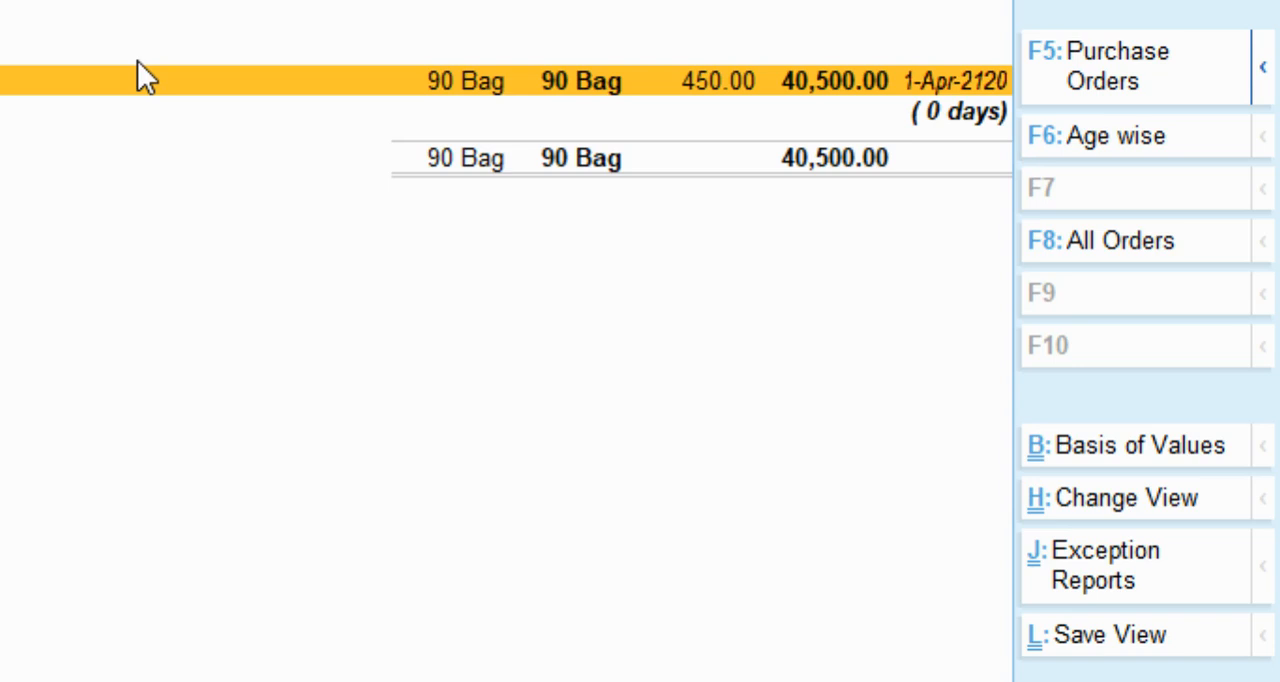
key("Return")
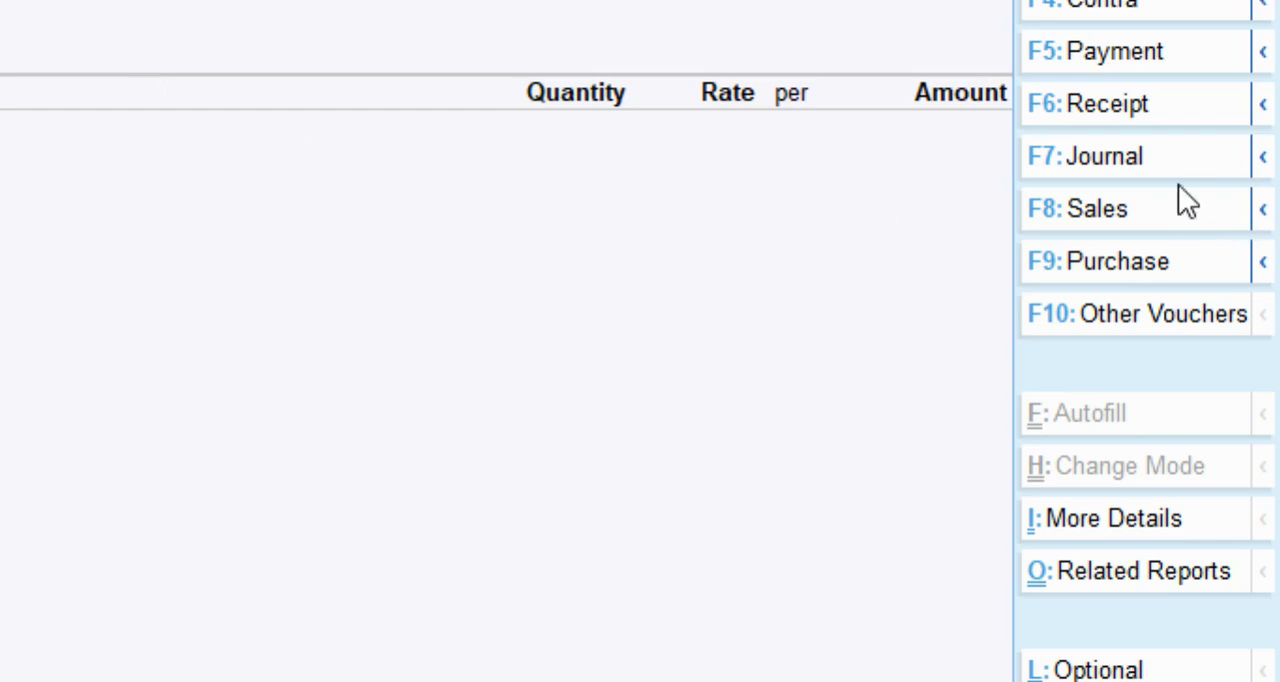
Show the inactive voucher types, then choose and activate Delivery Note as the voucher type.
left_click(1125, 318)
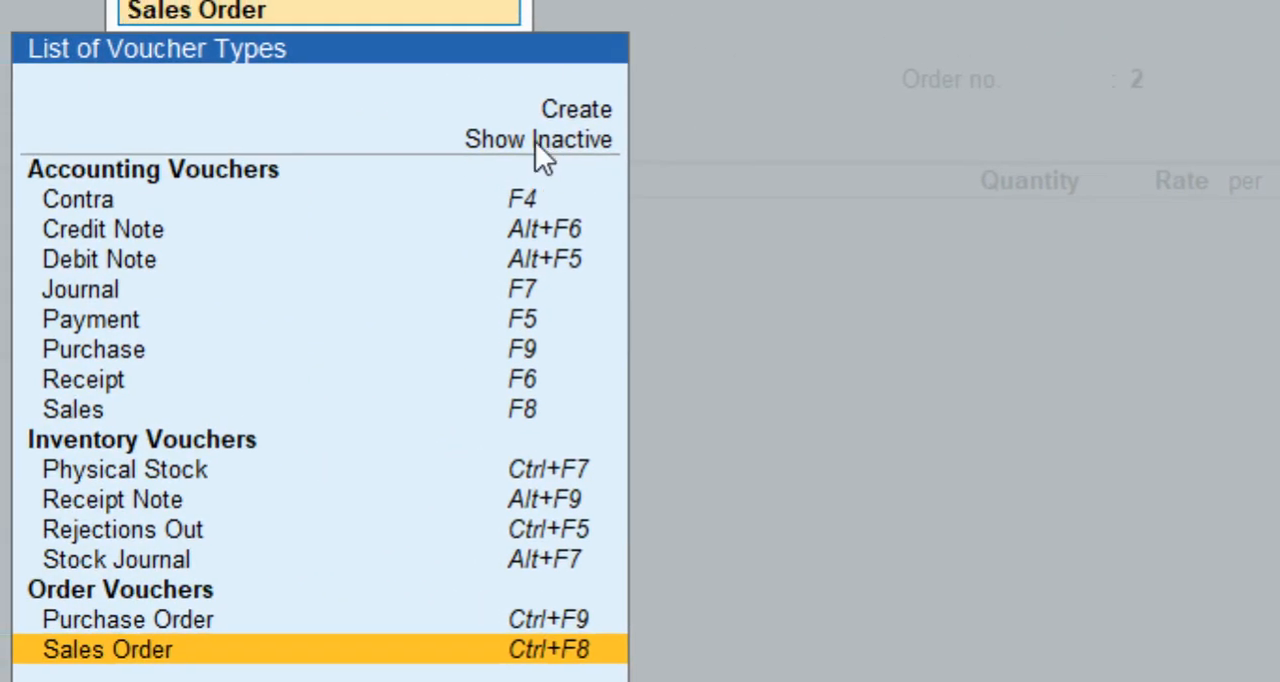
left_click(228, 83)
type("Di")
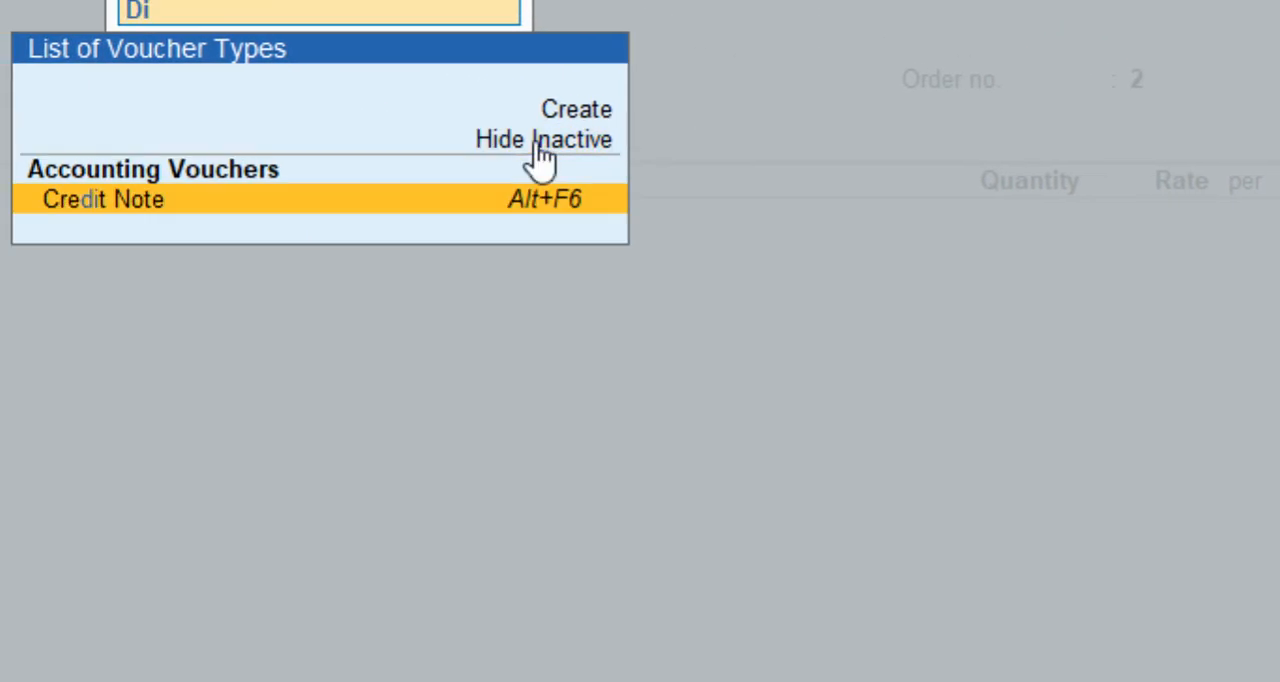
key("BackSpace")
type("el")
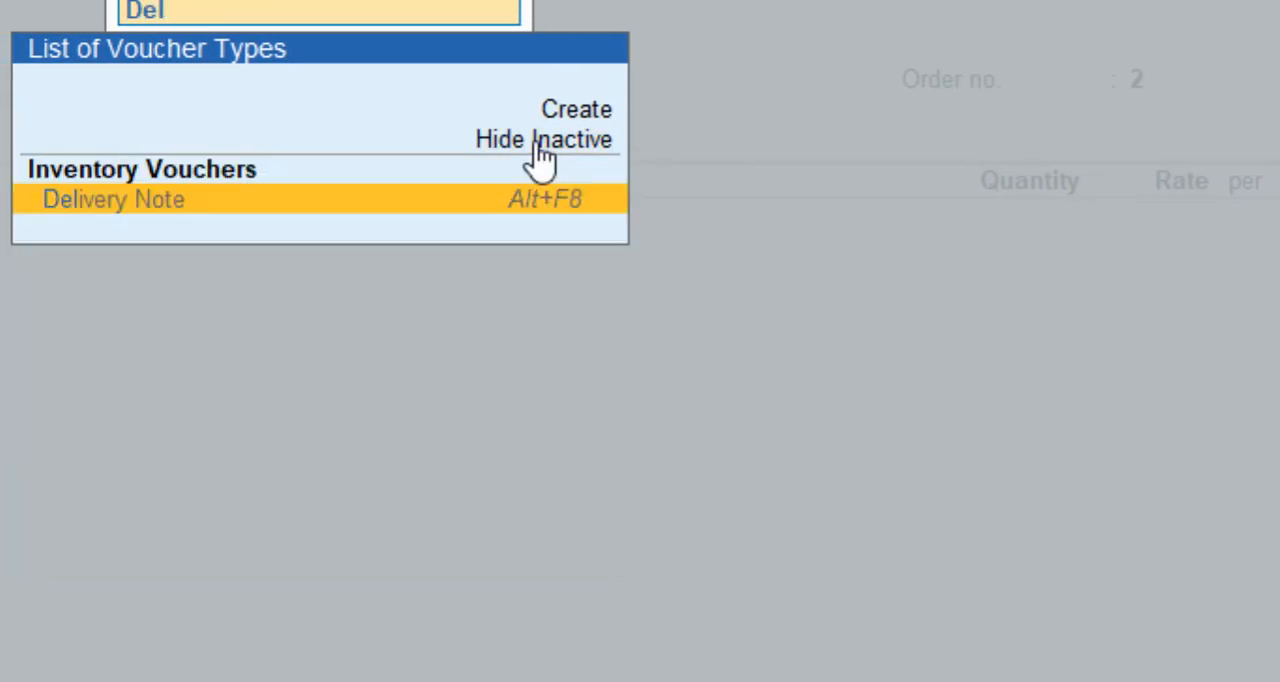
key("Return")
key("y")
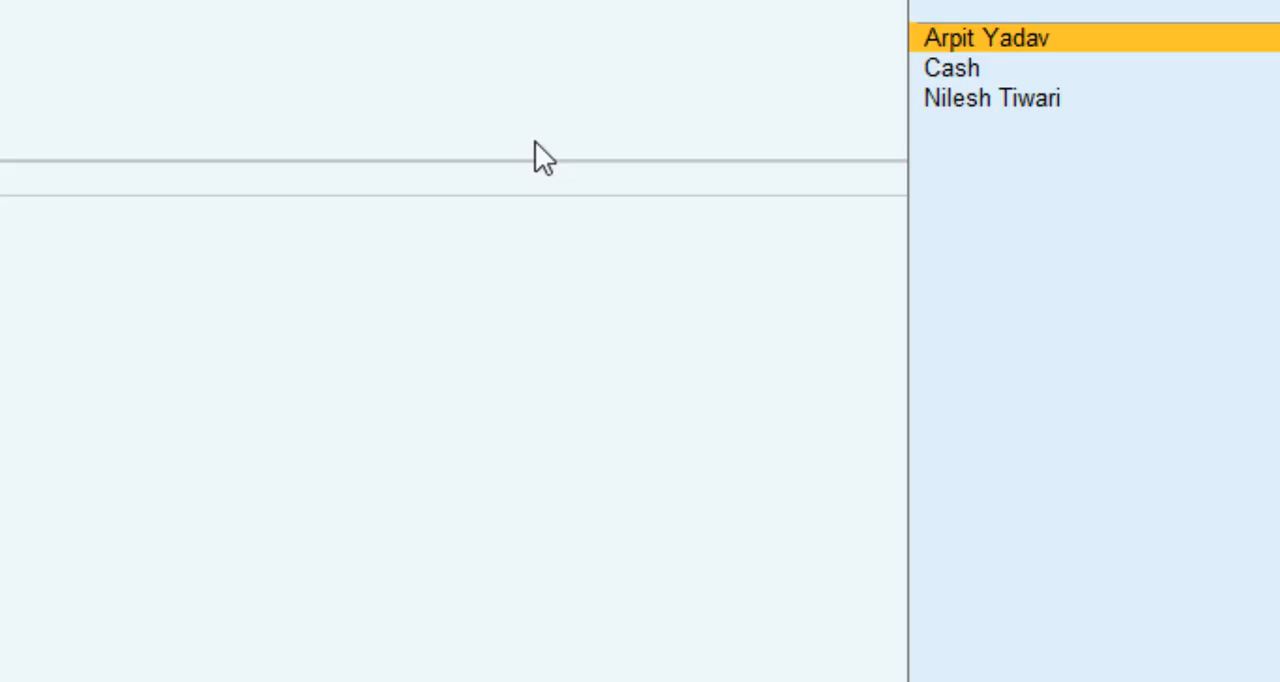
Select the customer as the delivery note's party and link the note to order number 1 of 1-Apr-2120.
type("a")
key("Return")
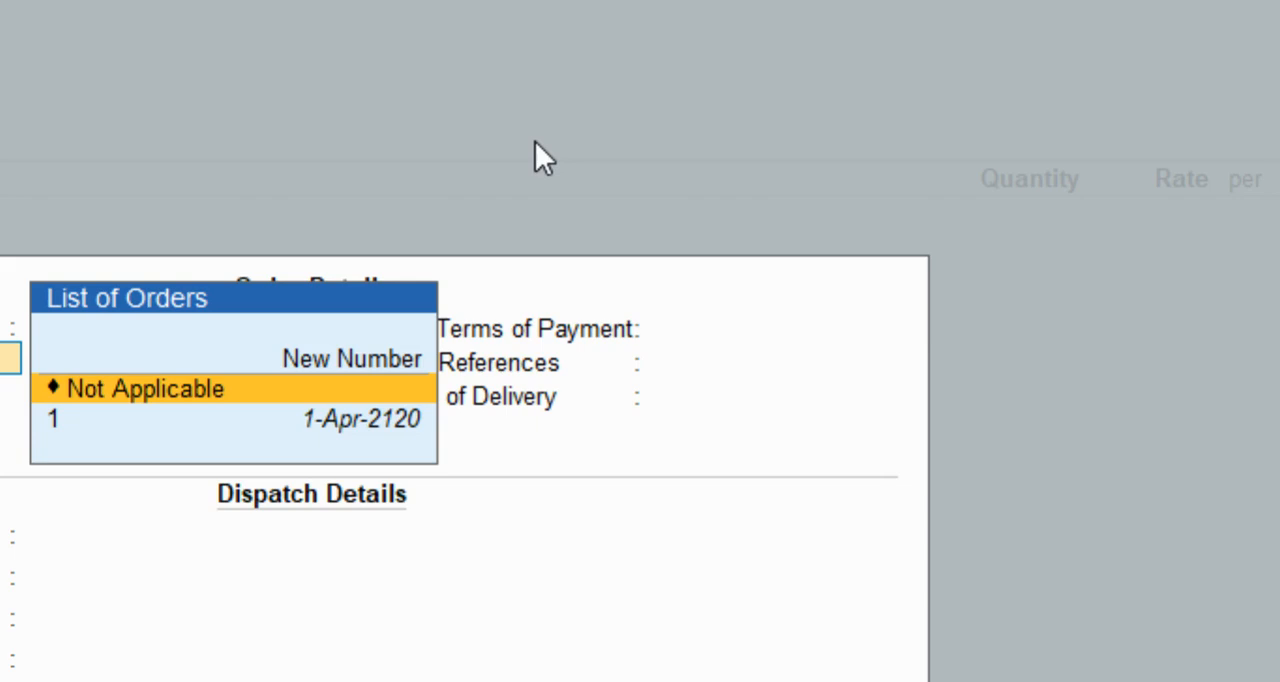
key("Down")
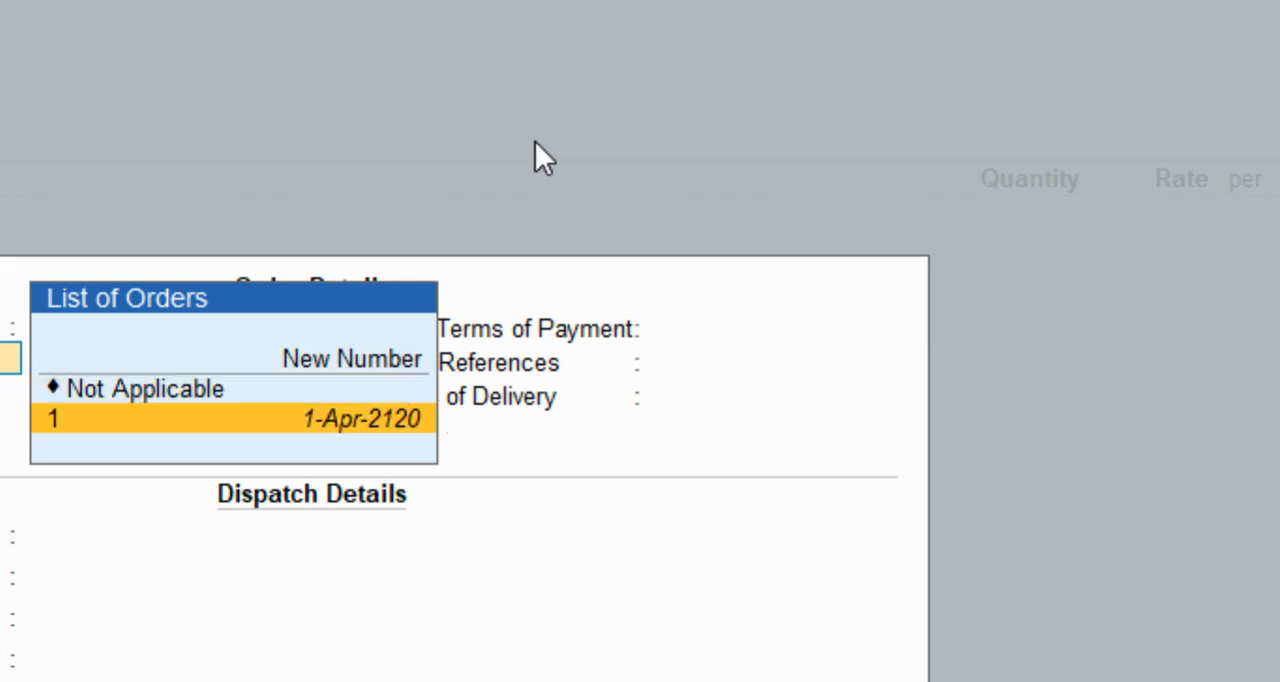
key("Return")
Leave the remaining order and dispatch fields of the delivery note blank and accept the party details.
key("Return")
key("Return")
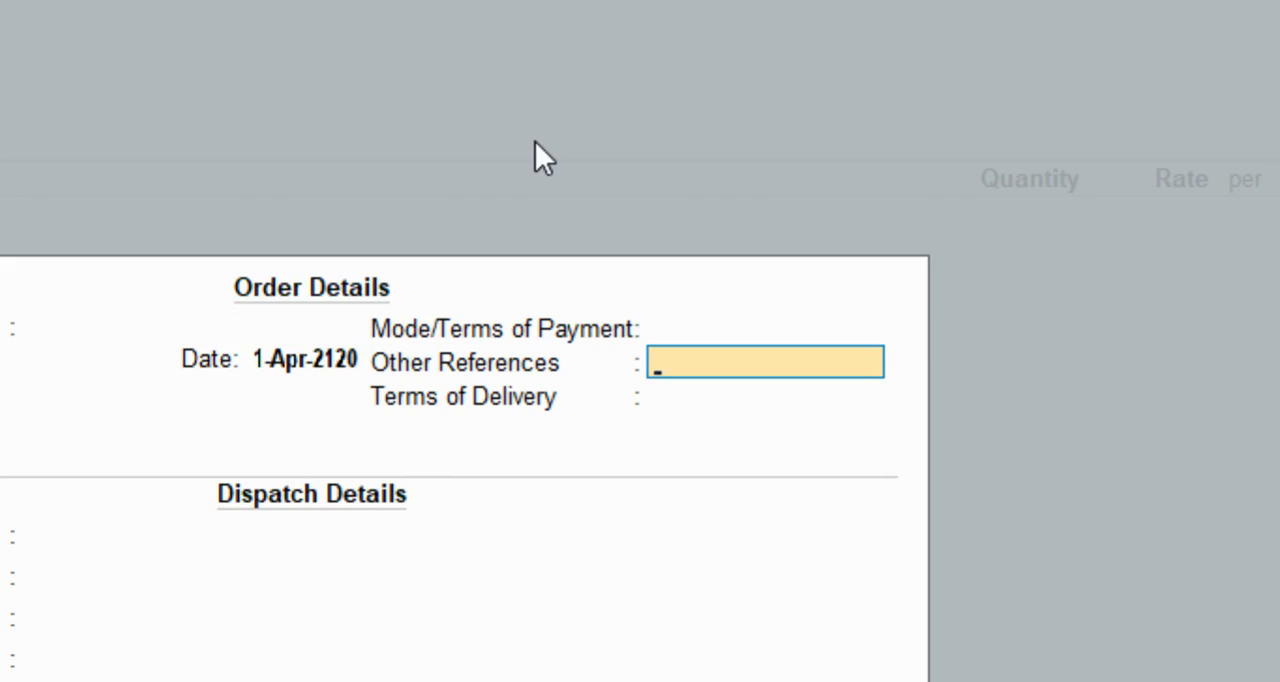
key("Return")
key("Return")
key("Return")
key("Return")
key("Return")
key("Return")
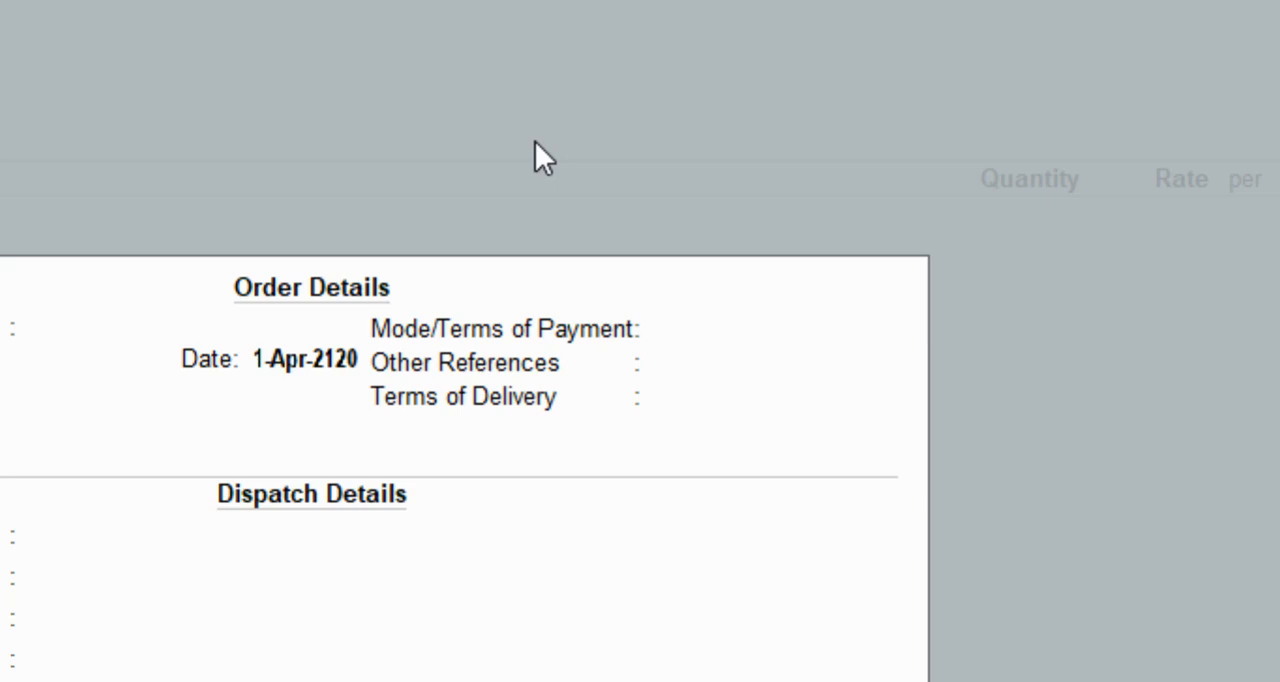
key("Return")
key("Return")
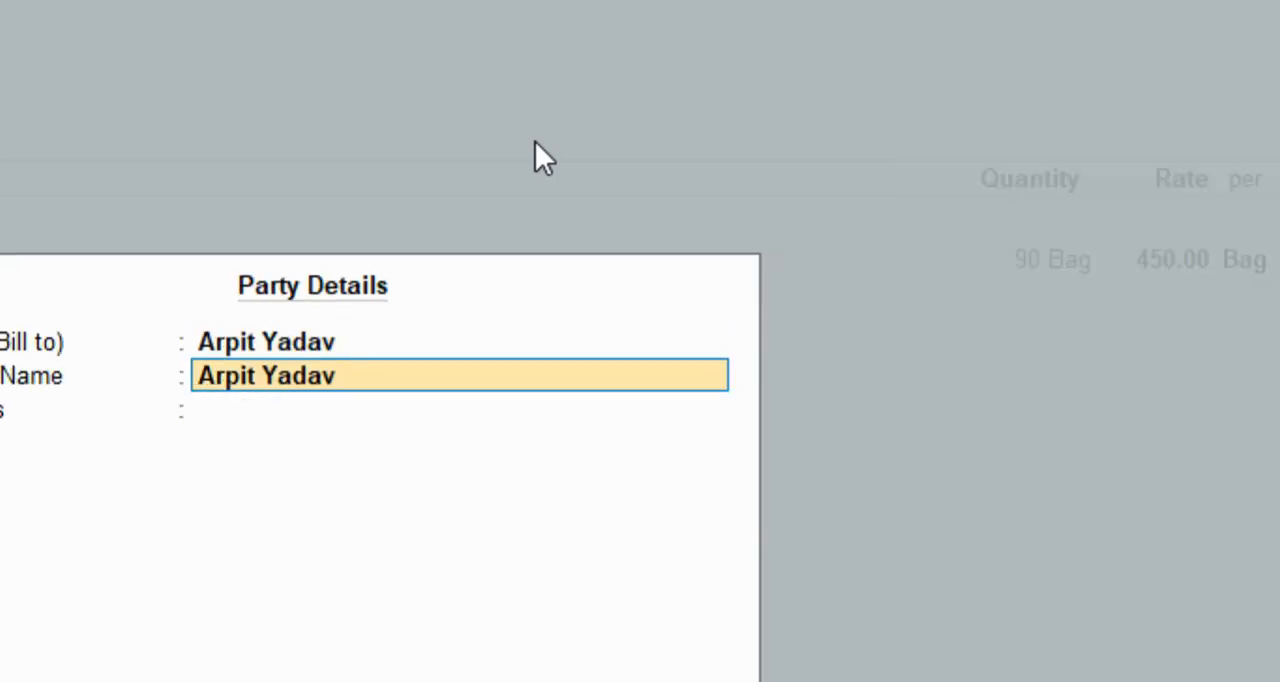
key("ctrl+a")
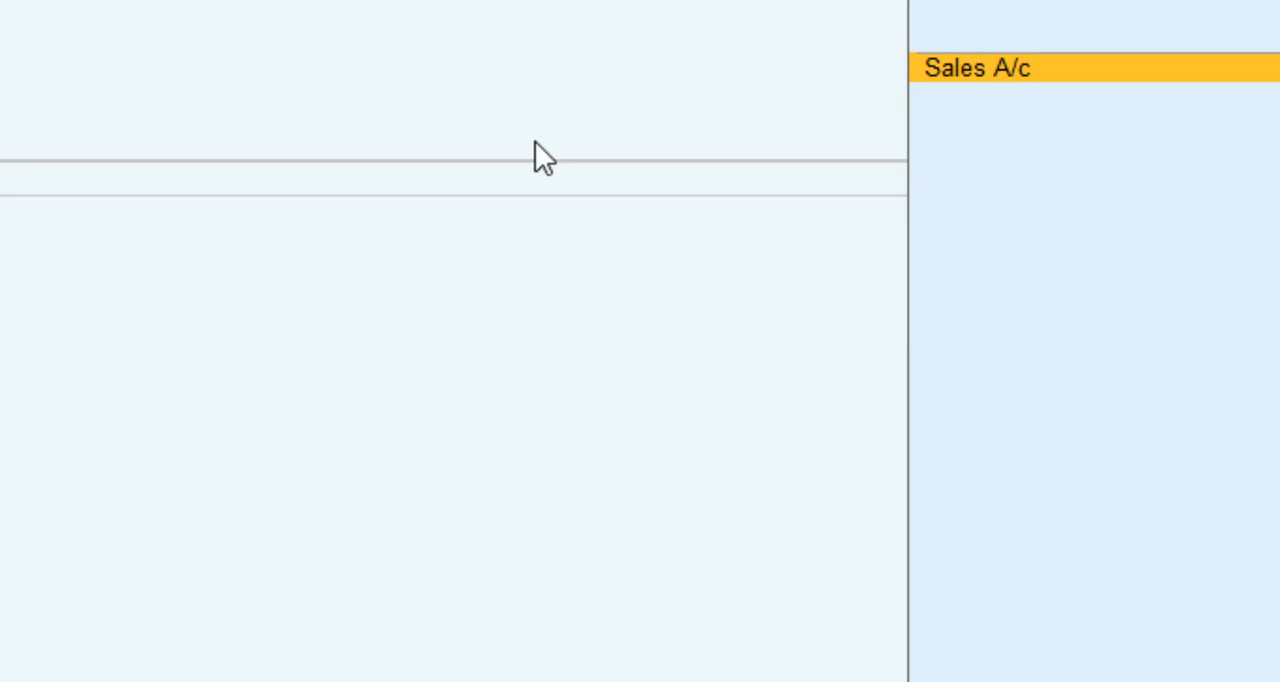
Choose Sales A/c as the delivery note's ledger and allocate ACC Cement to tracking number 1 and order number 1.
key("Return")
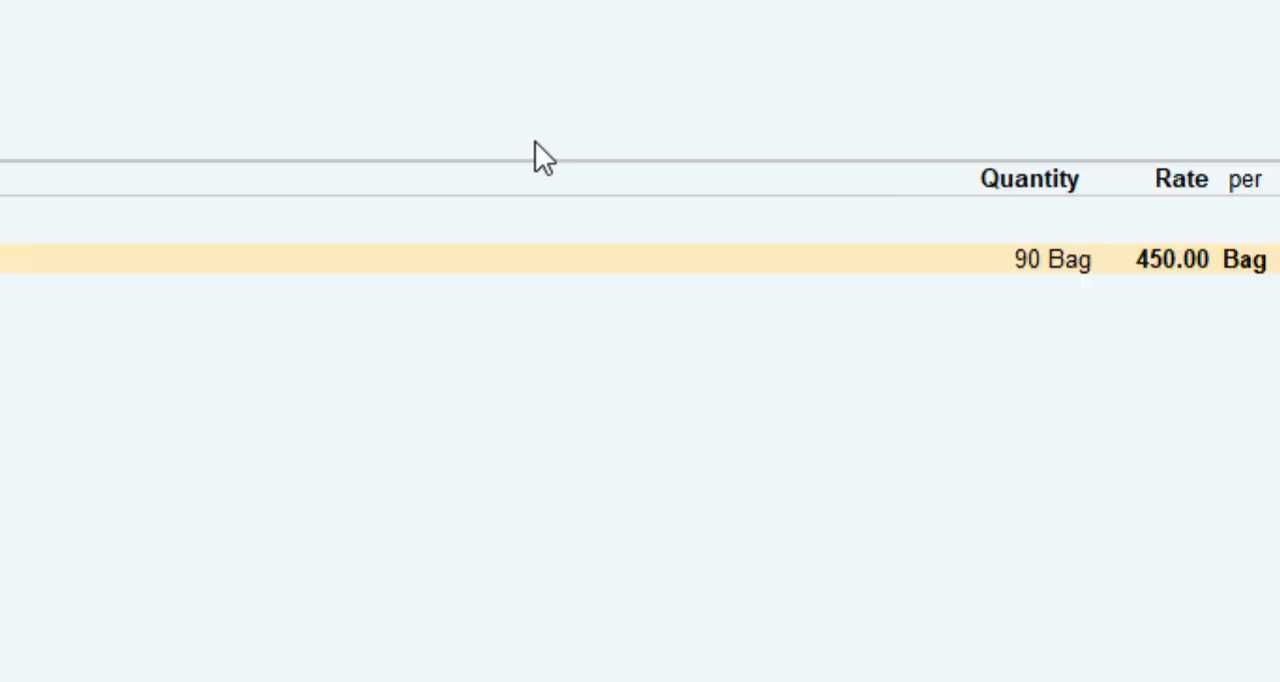
key("Return")
key("Return")
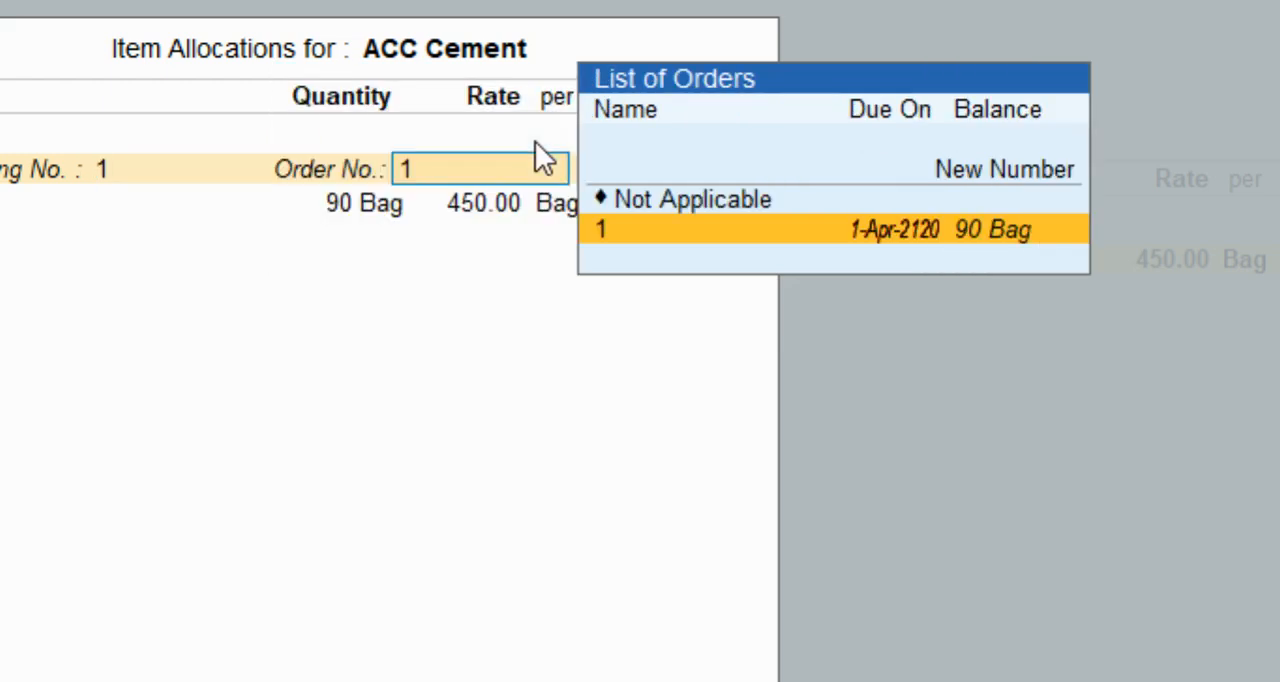
Set the delivered quantity of ACC Cement to 70 bags, keep the 450.00 rate, and finish the item entry.
key("Return")
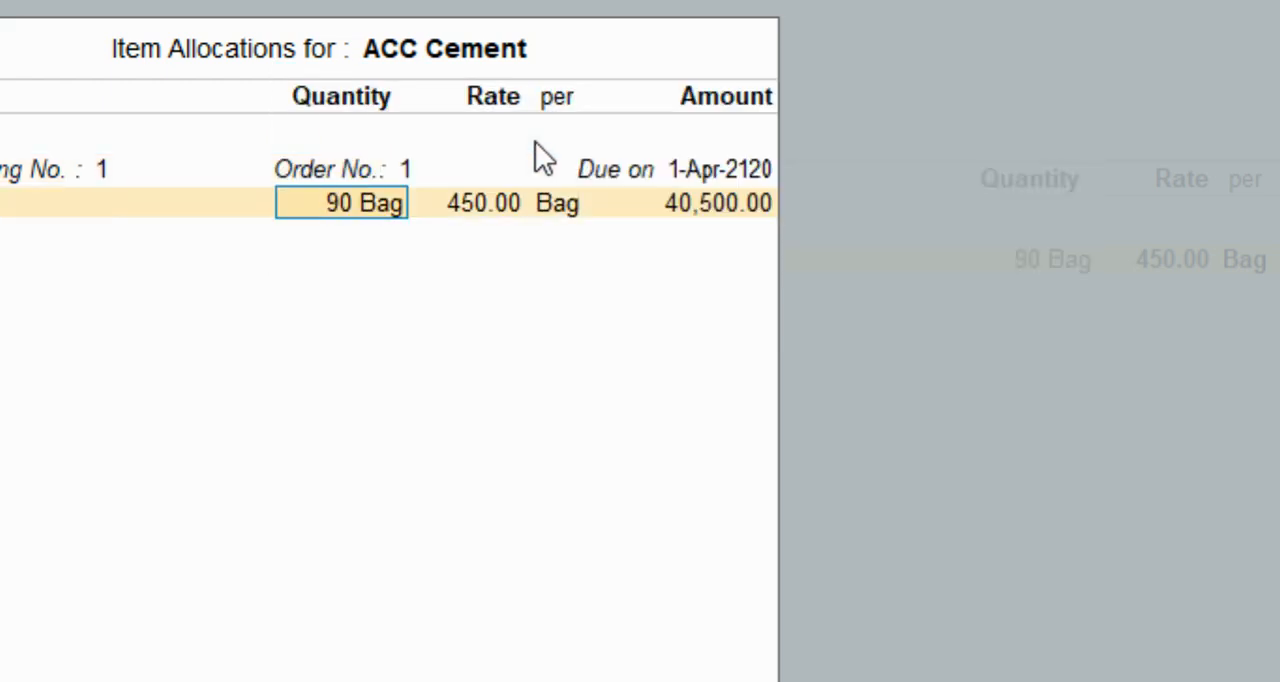
type("70")
key("Return")
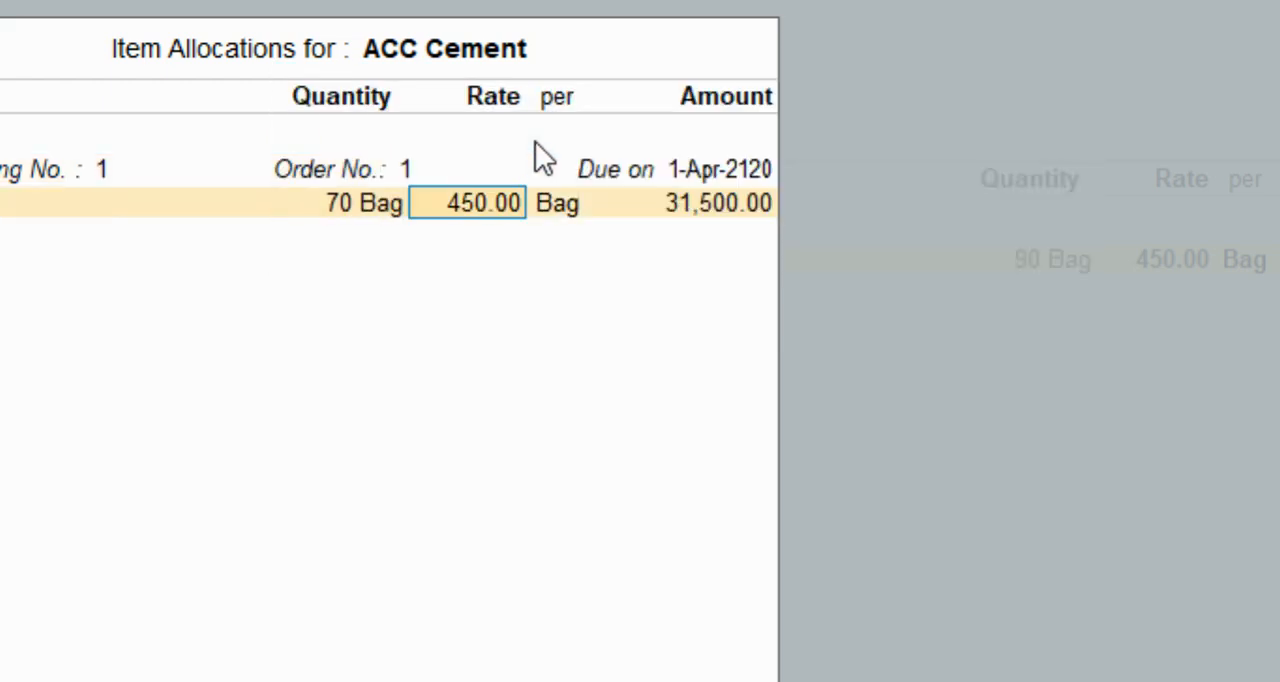
key("Return")
key("Return")
key("Return")
key("Return")
key("Return")
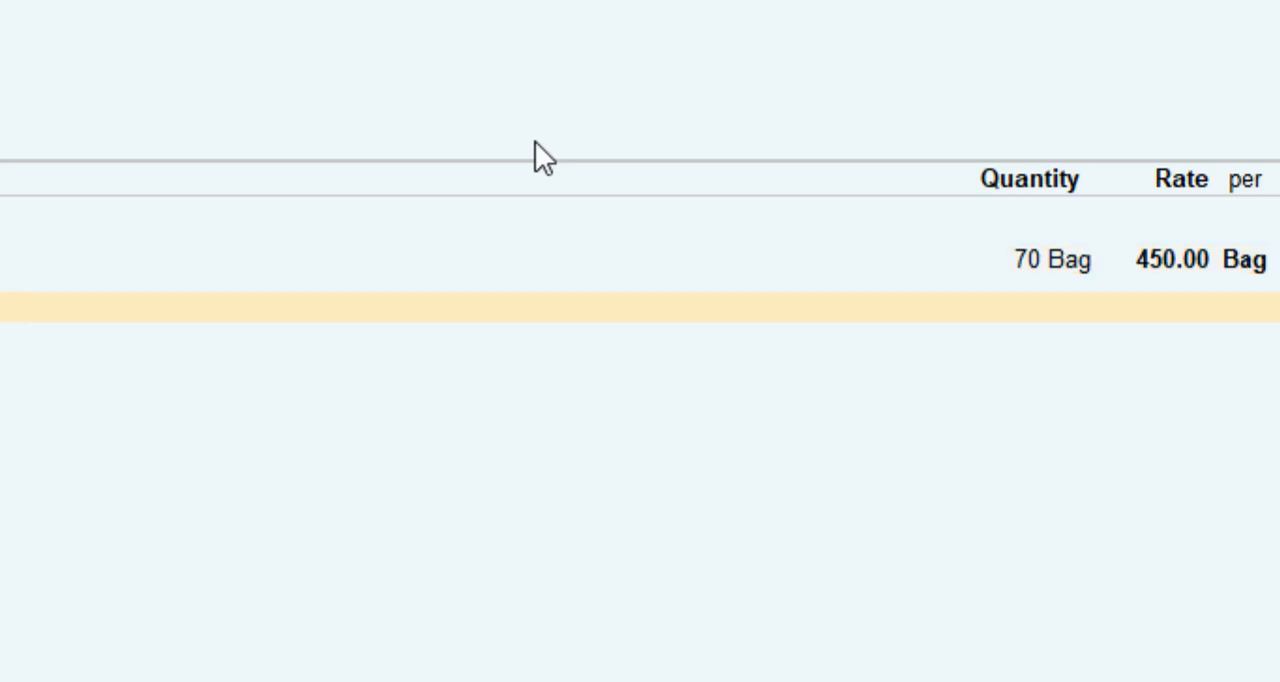
Save the delivery note, and reopen it to preview its printout before returning to a blank voucher.
key("Return")
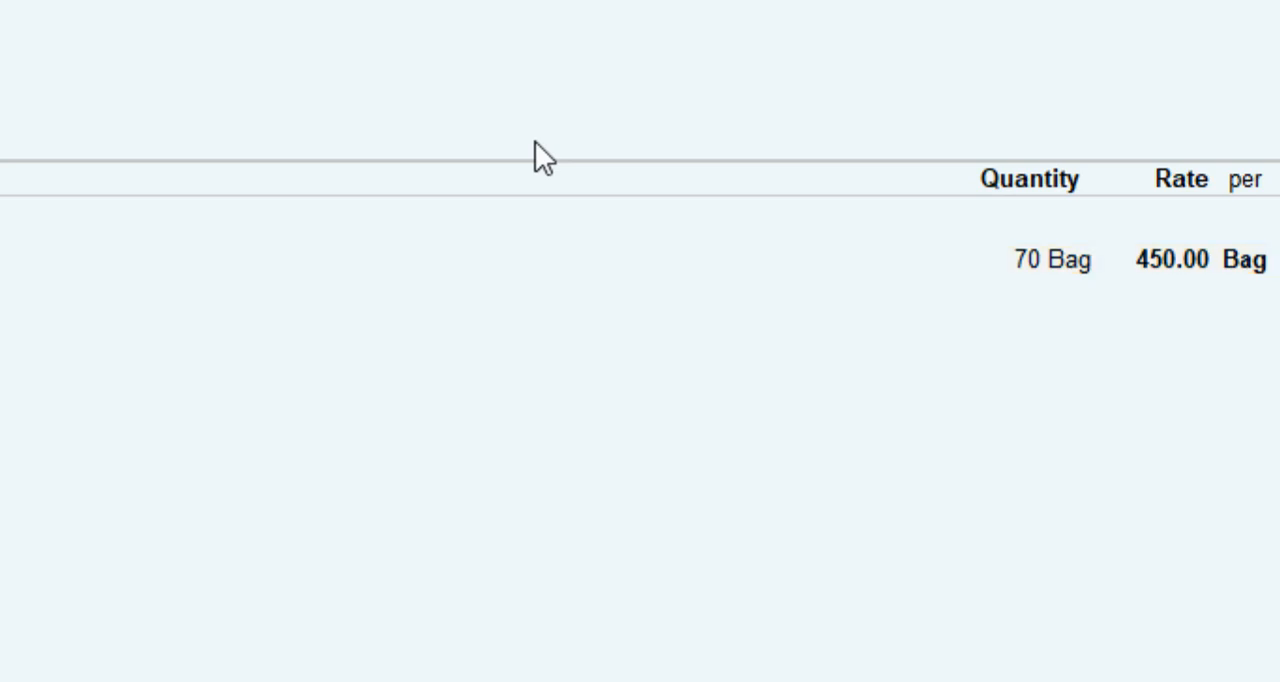
key("Return")
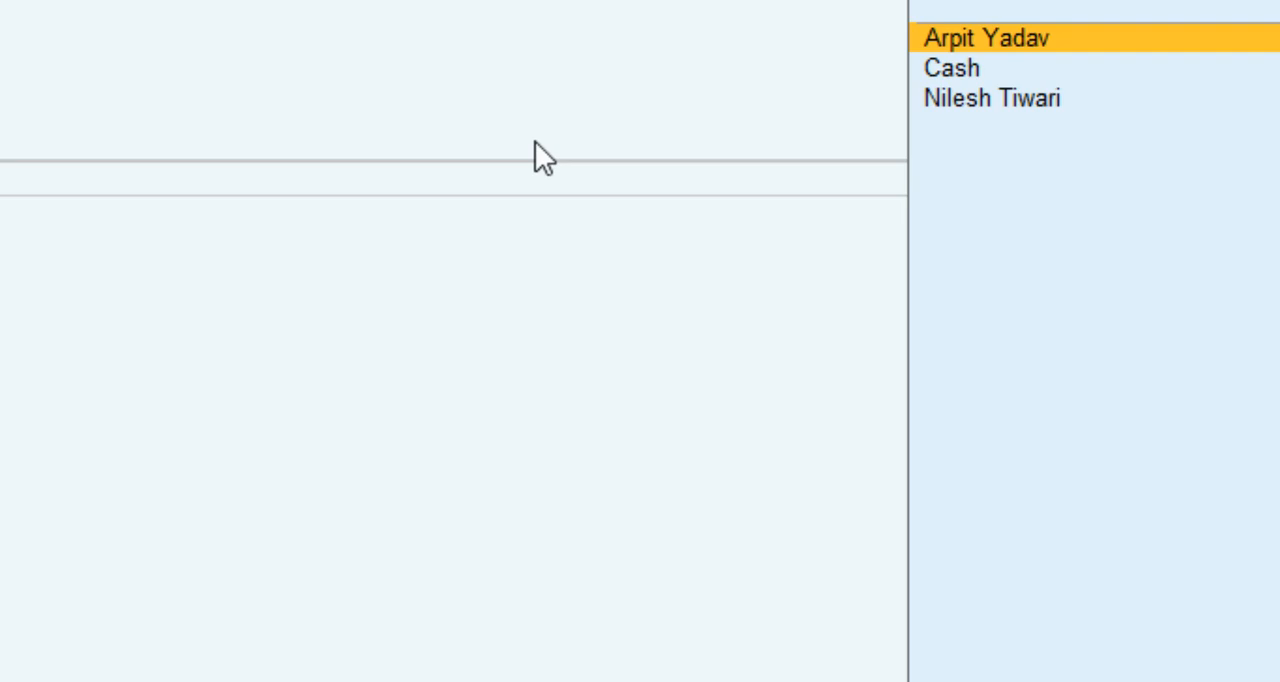
key("Return")
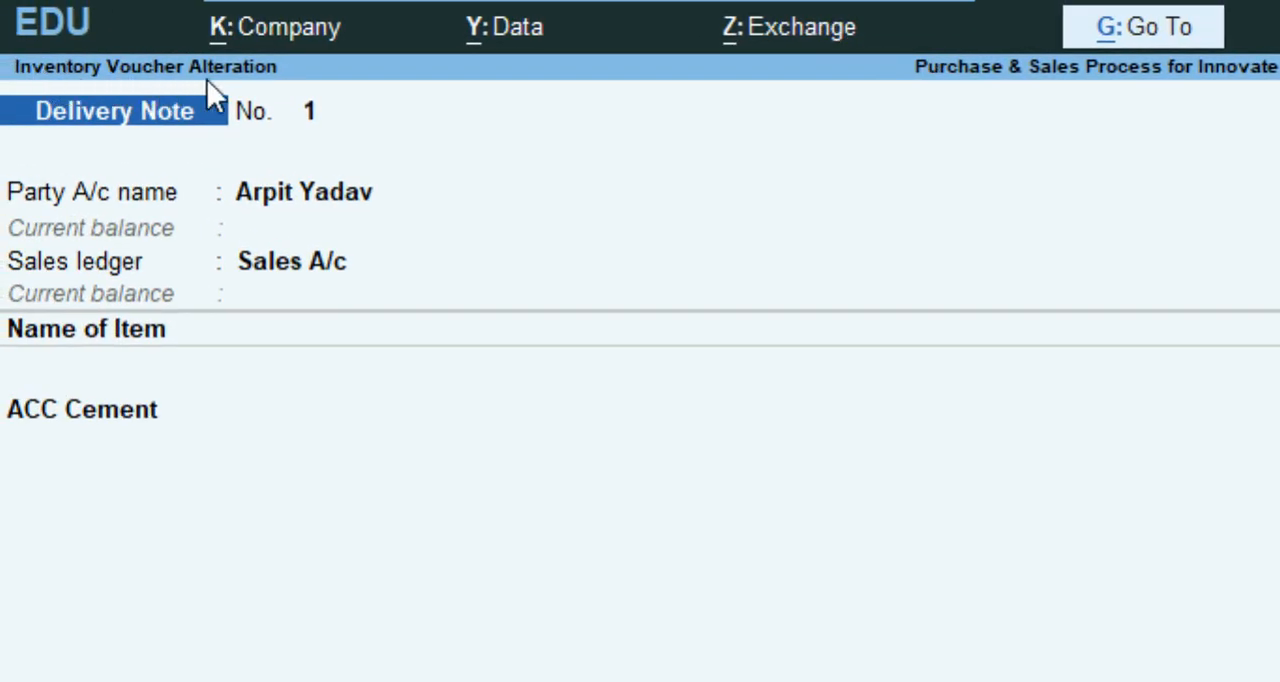
key("ctrl+p")
key("i")
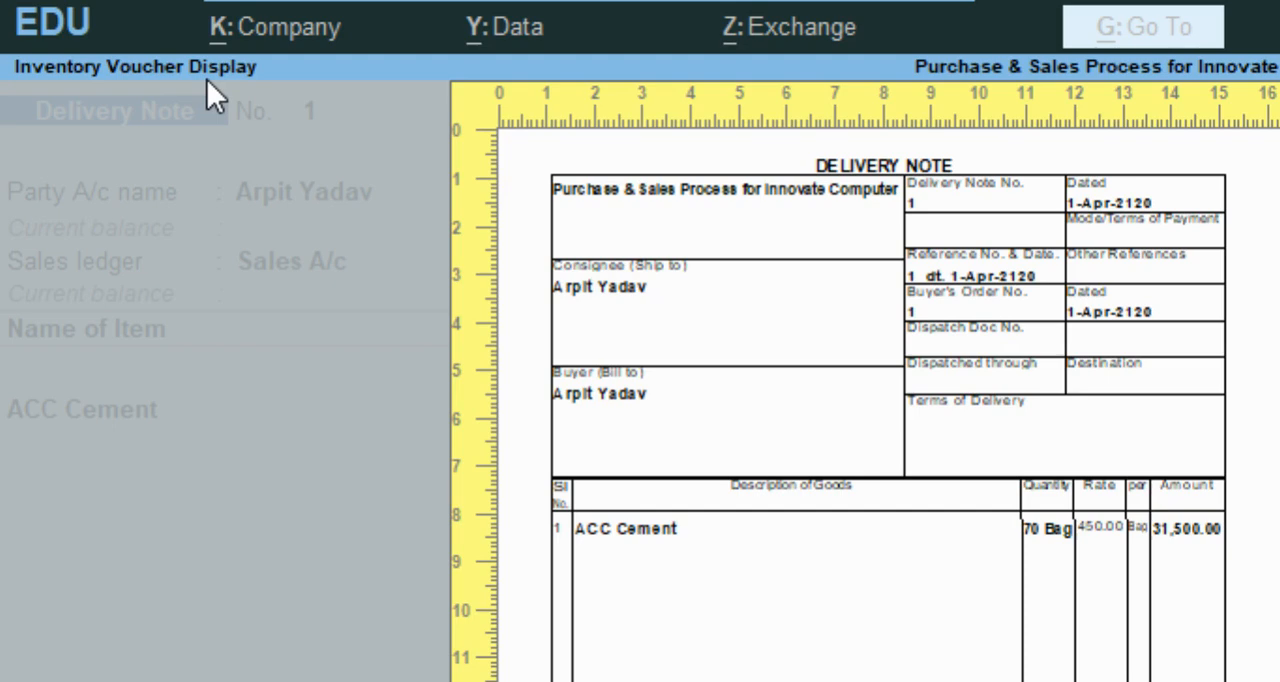
key("alt+z")
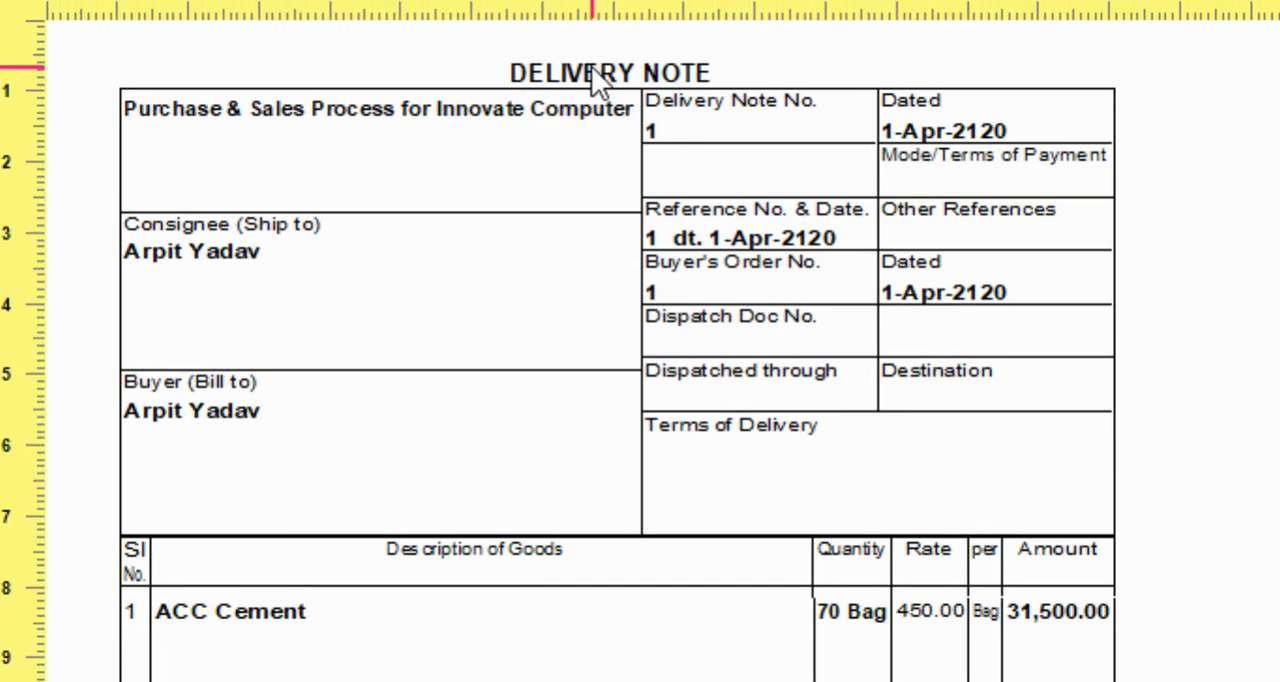
key("Escape")
key("Escape")
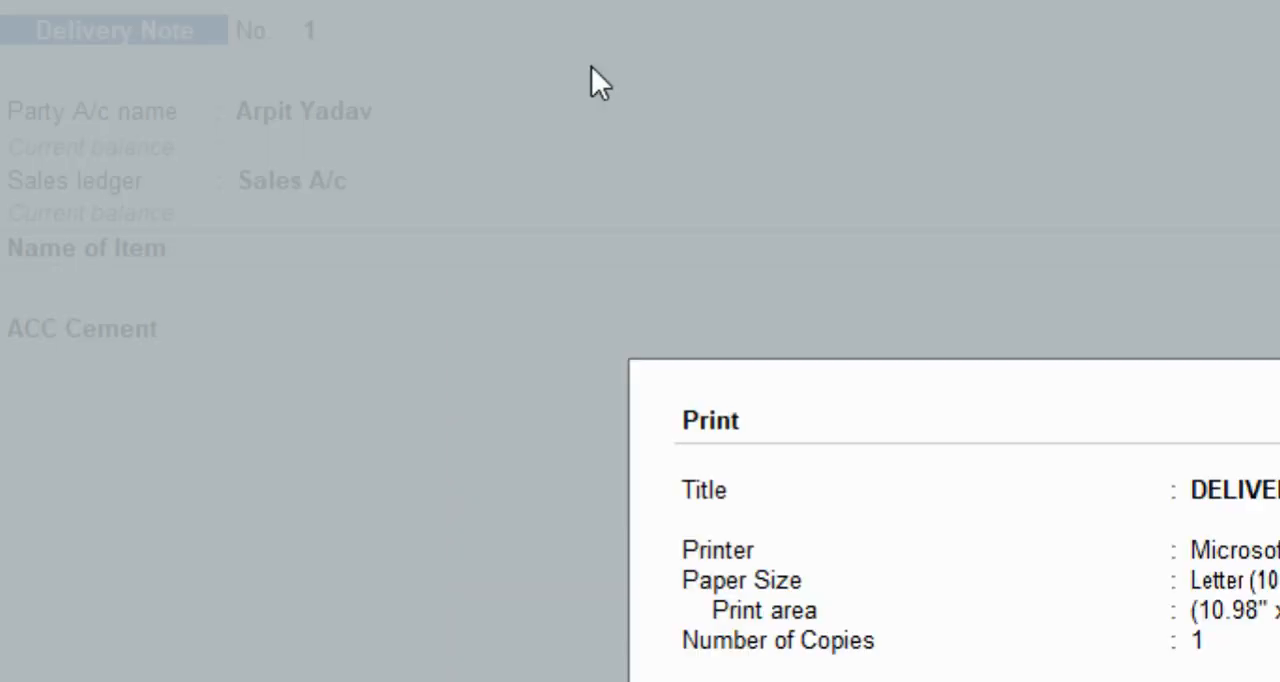
key("Escape")
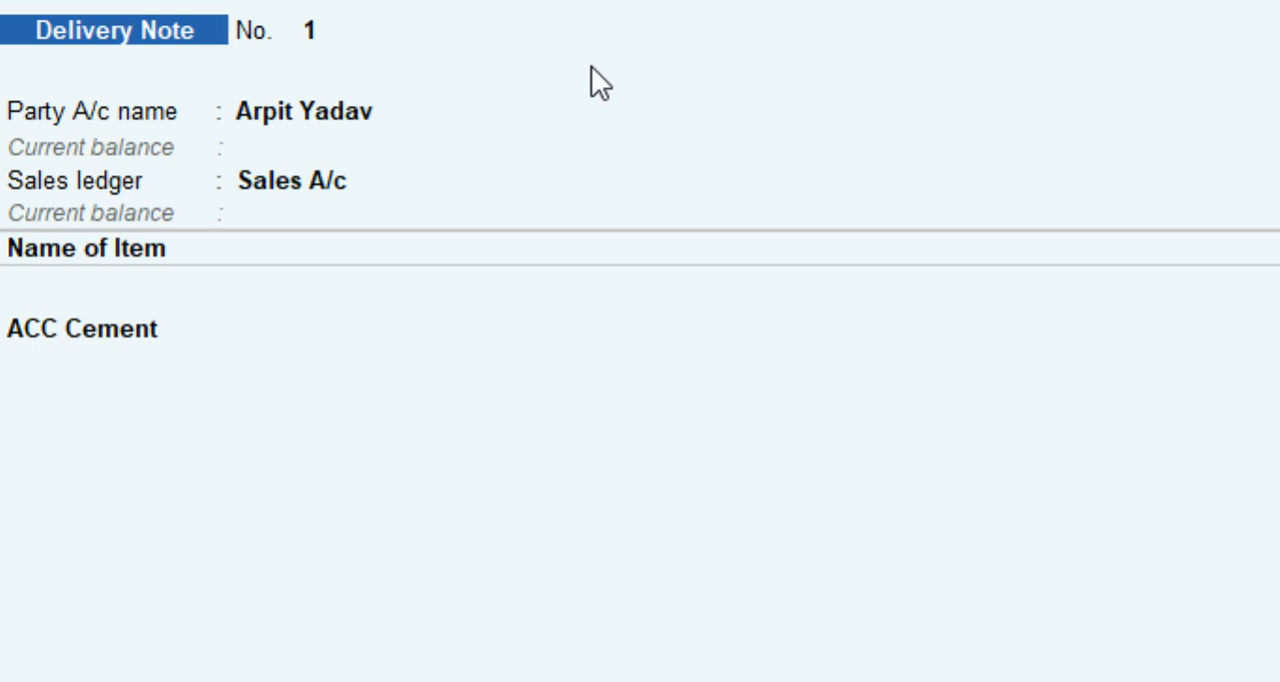
key("ctrl+a")
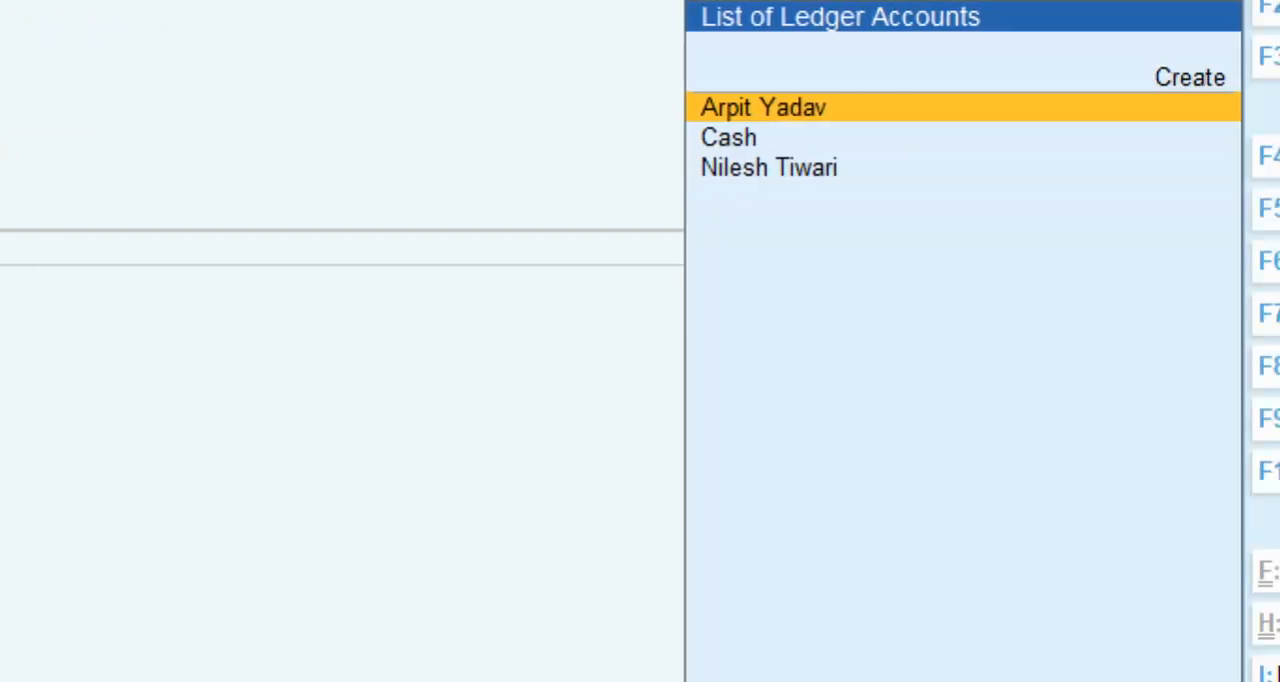
Switch to the Rejections In voucher type from the inactive types and activate it.
left_click(1220, 474)
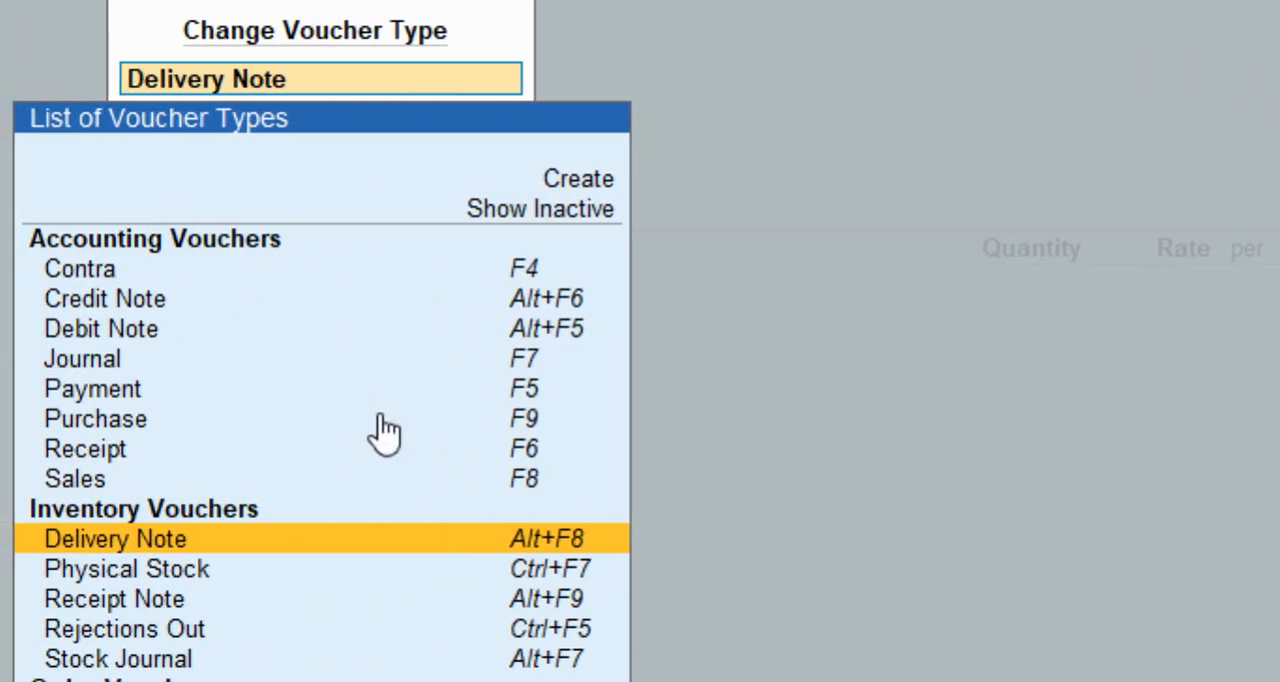
left_click(518, 214)
type("Reje")
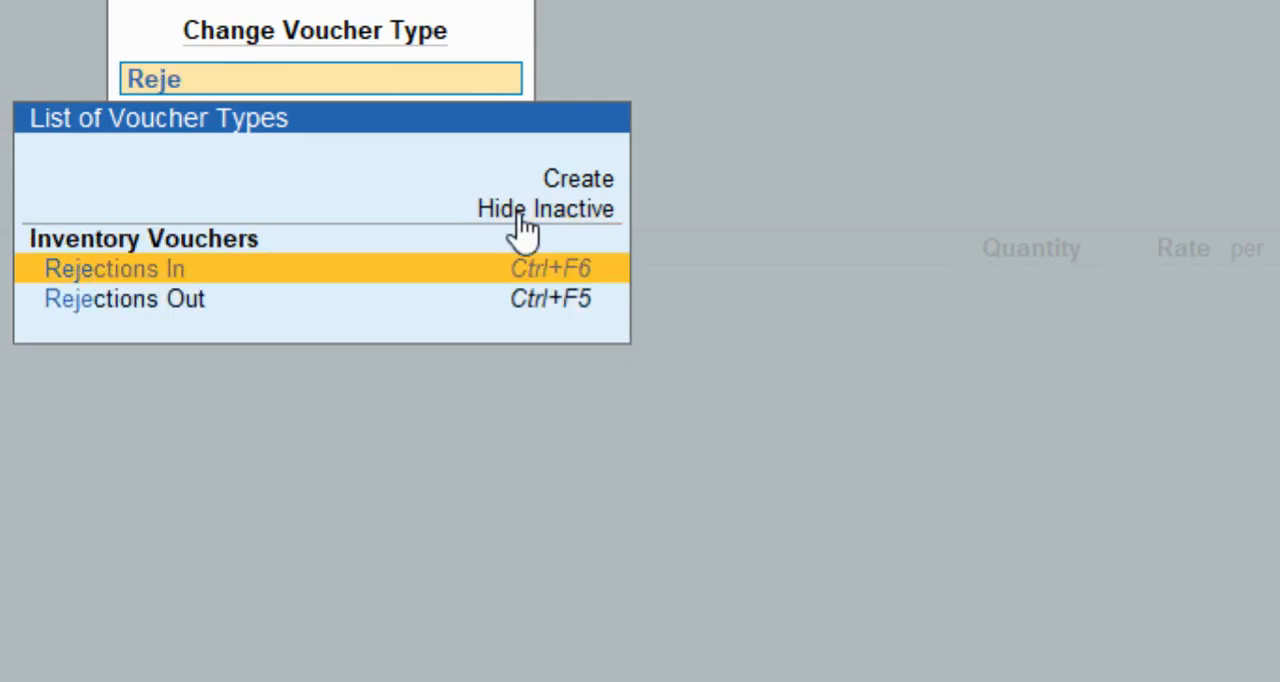
key("Return")
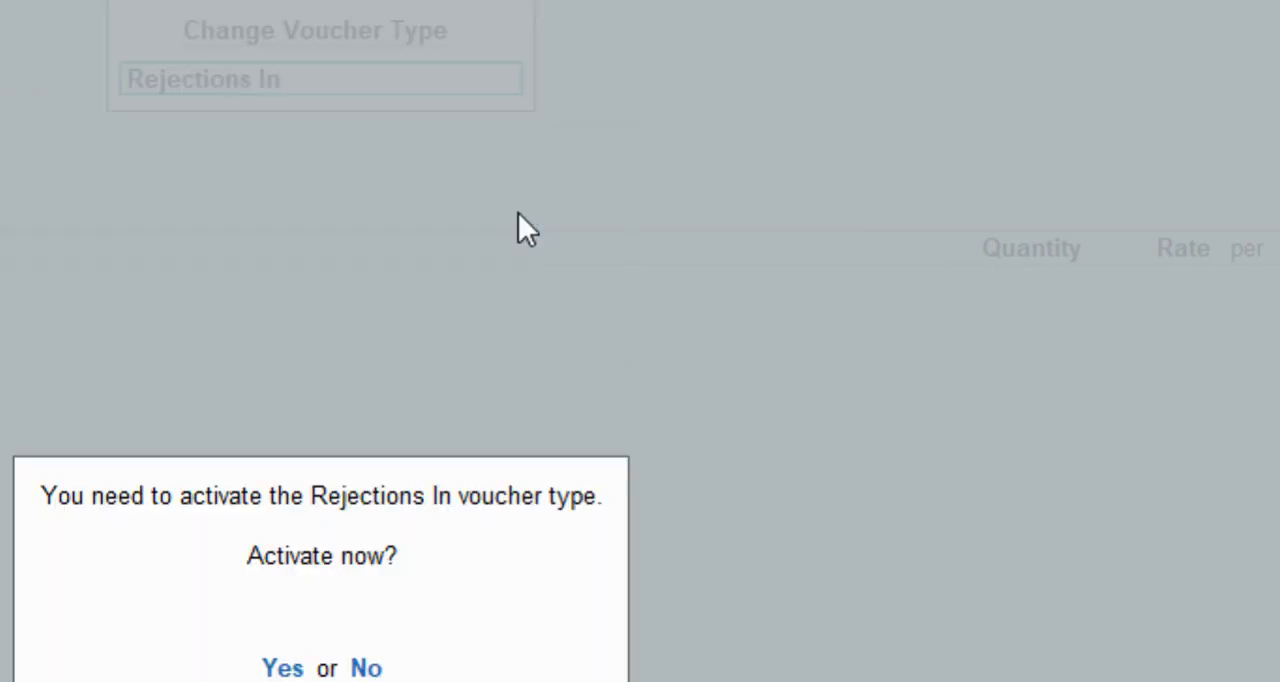
key("y")
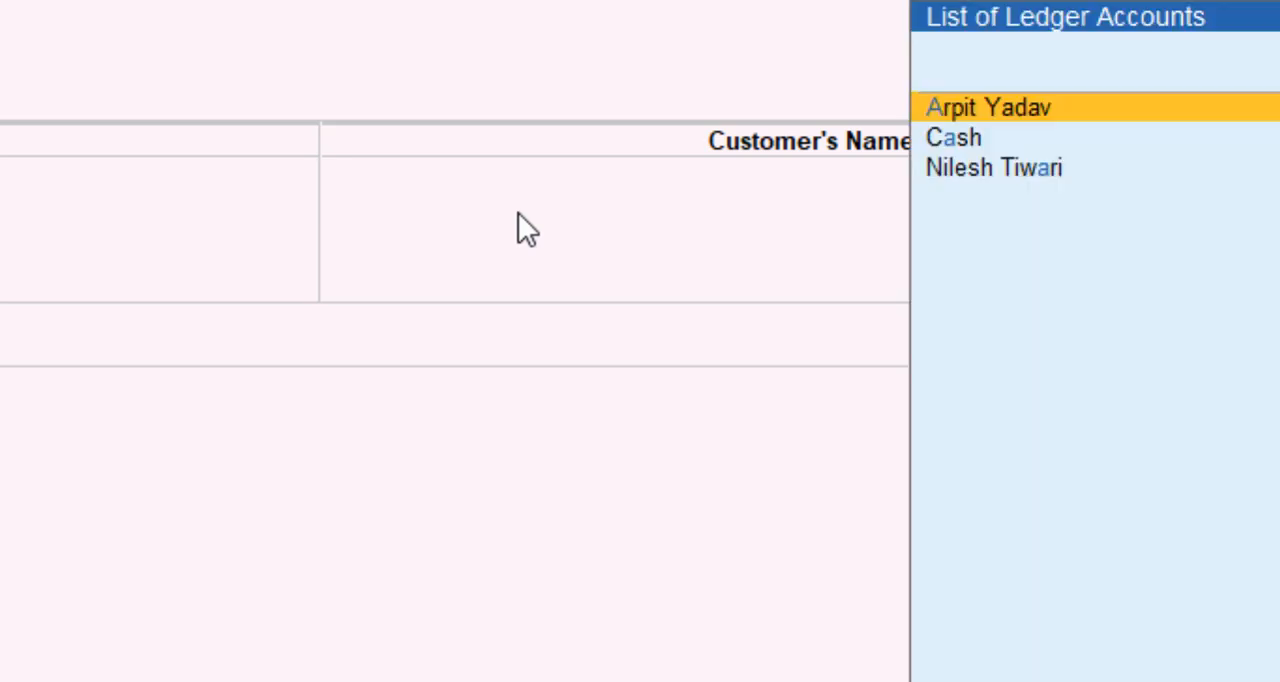
Select the customer's ledger for the Rejections In voucher and allocate ACC Cement to tracking number 1 and order number 1.
key("Return")
key("Return")
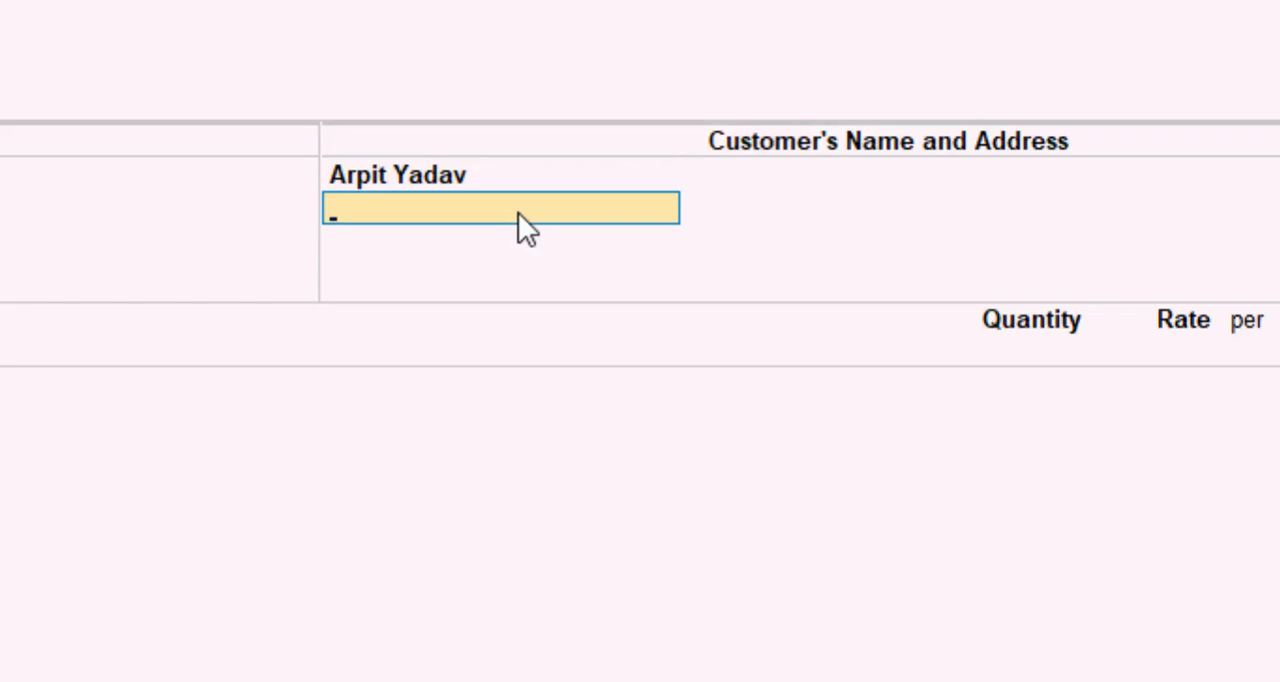
key("Return")
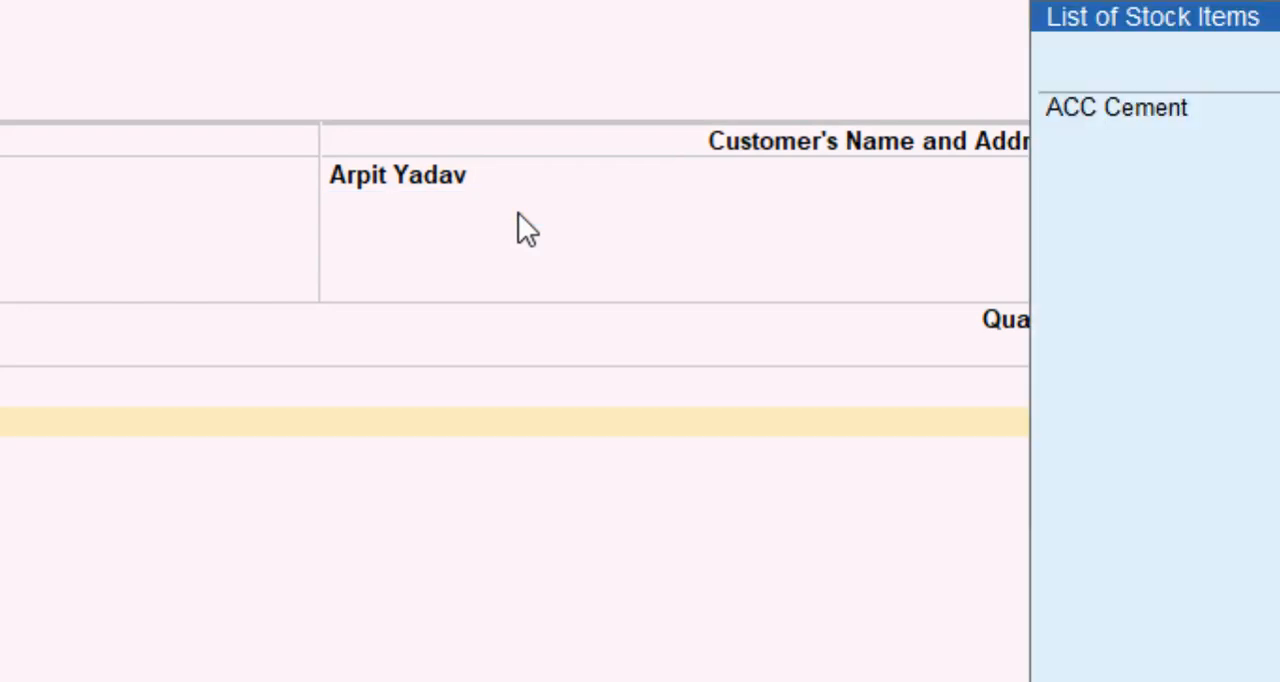
key("Return")
Set the rejected quantity of ACC Cement to 5 bags, keep the 450.00 rate, and save the voucher.
key("Return")
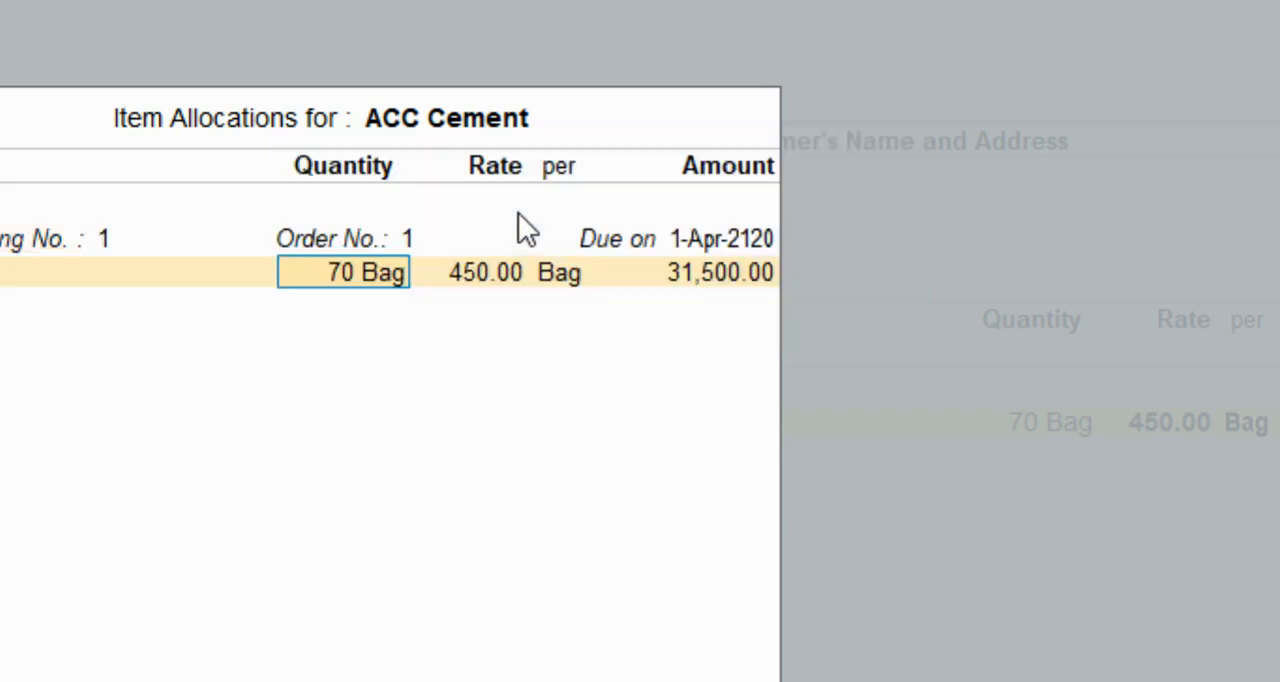
key("Return")
key("BackSpace")
type("5")
key("Return")
key("Return")
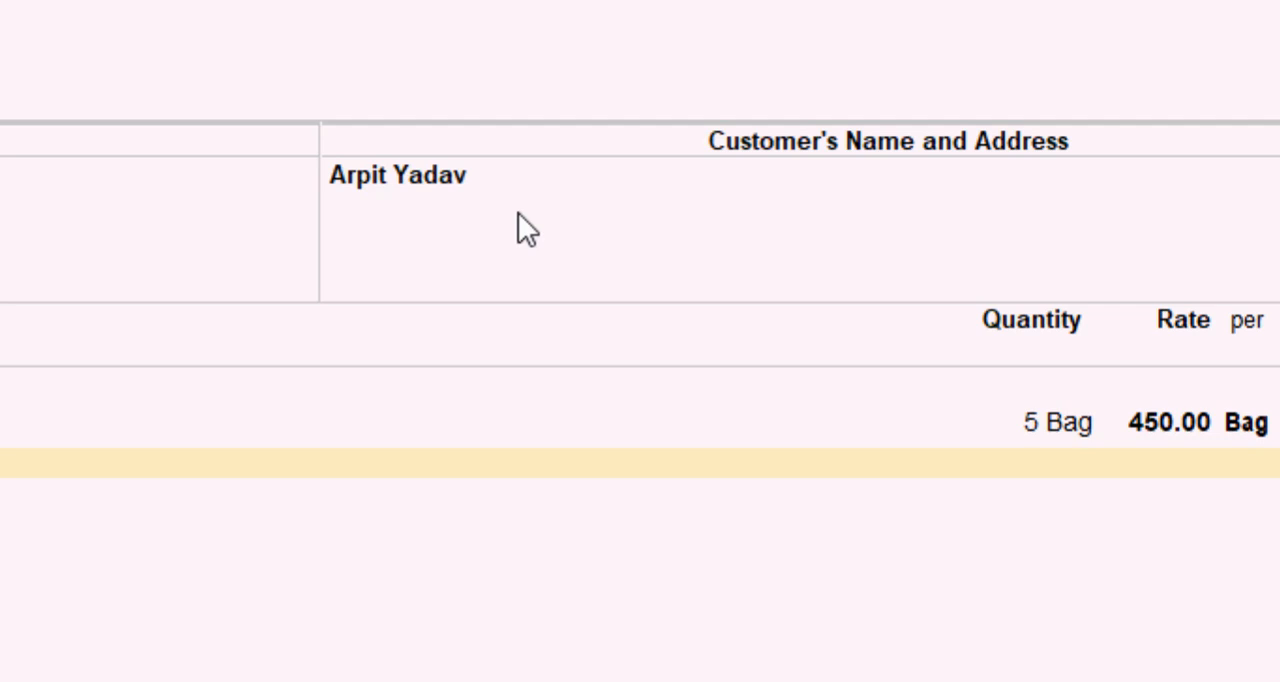
key("ctrl+a")
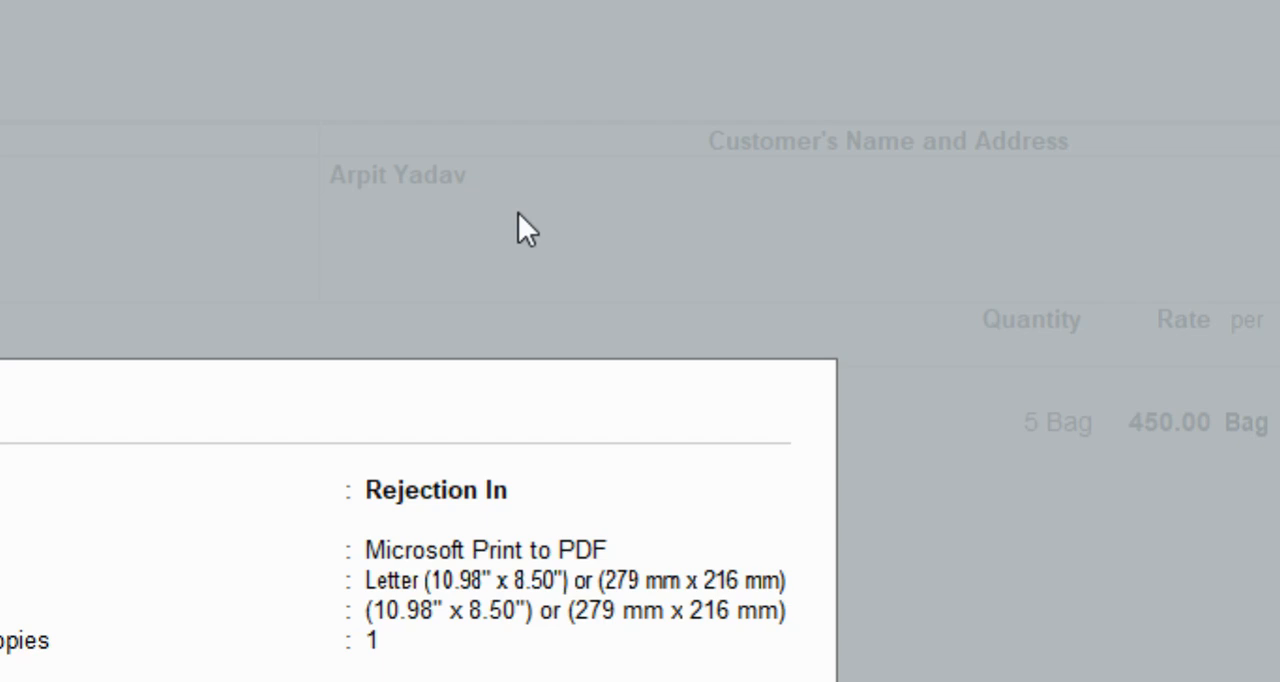
Preview the Rejection In printout enlarged to check quantity, rate and amount, and close it without printing.
key("i")
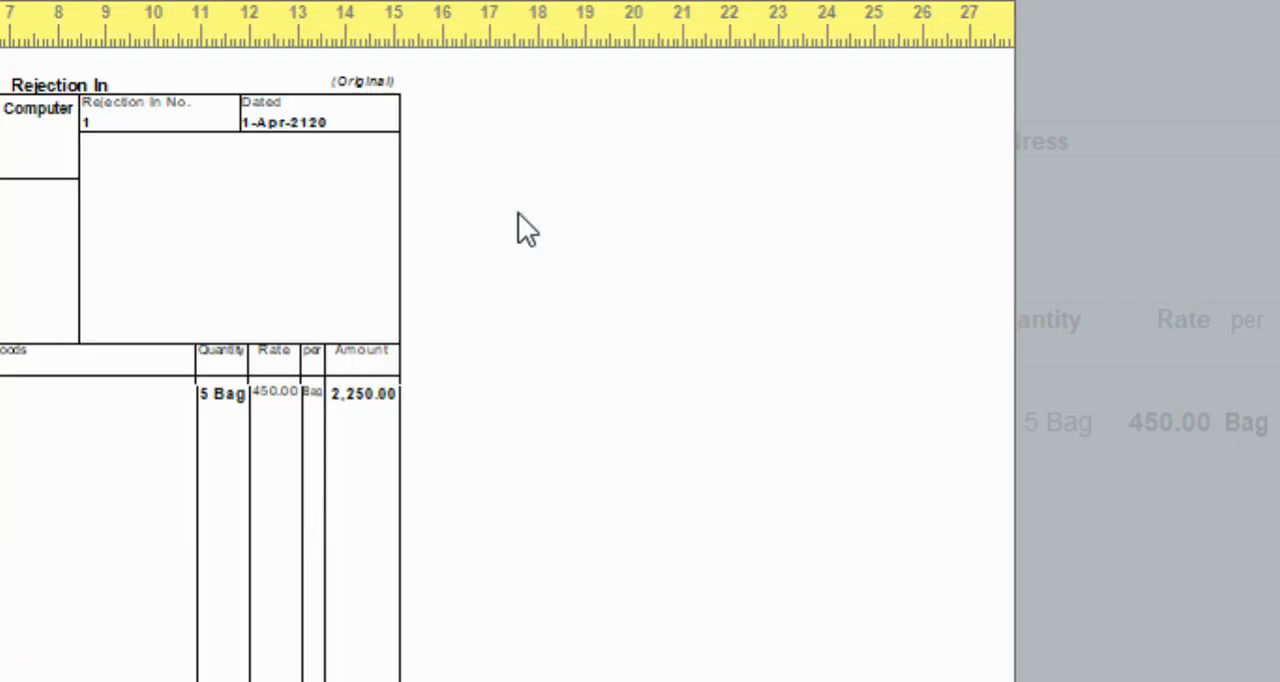
key("super")
key("super")
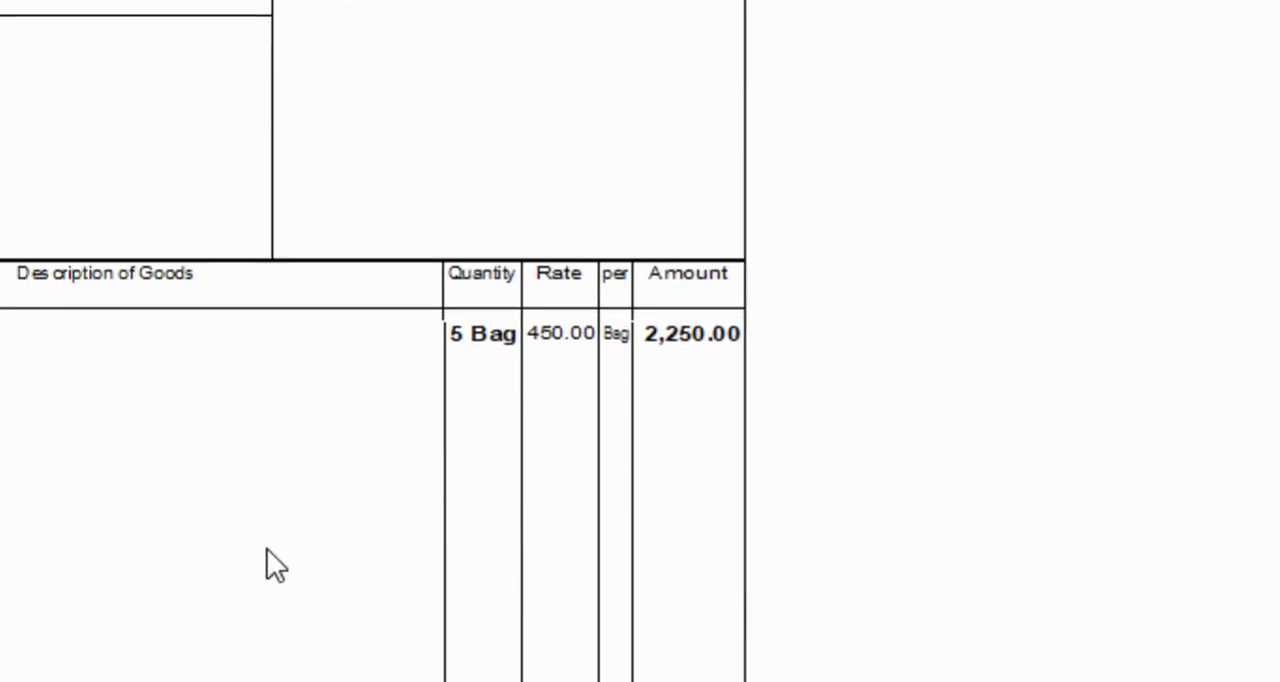
scroll(276, 559, "up", 1)
key("Escape")
key("Escape")
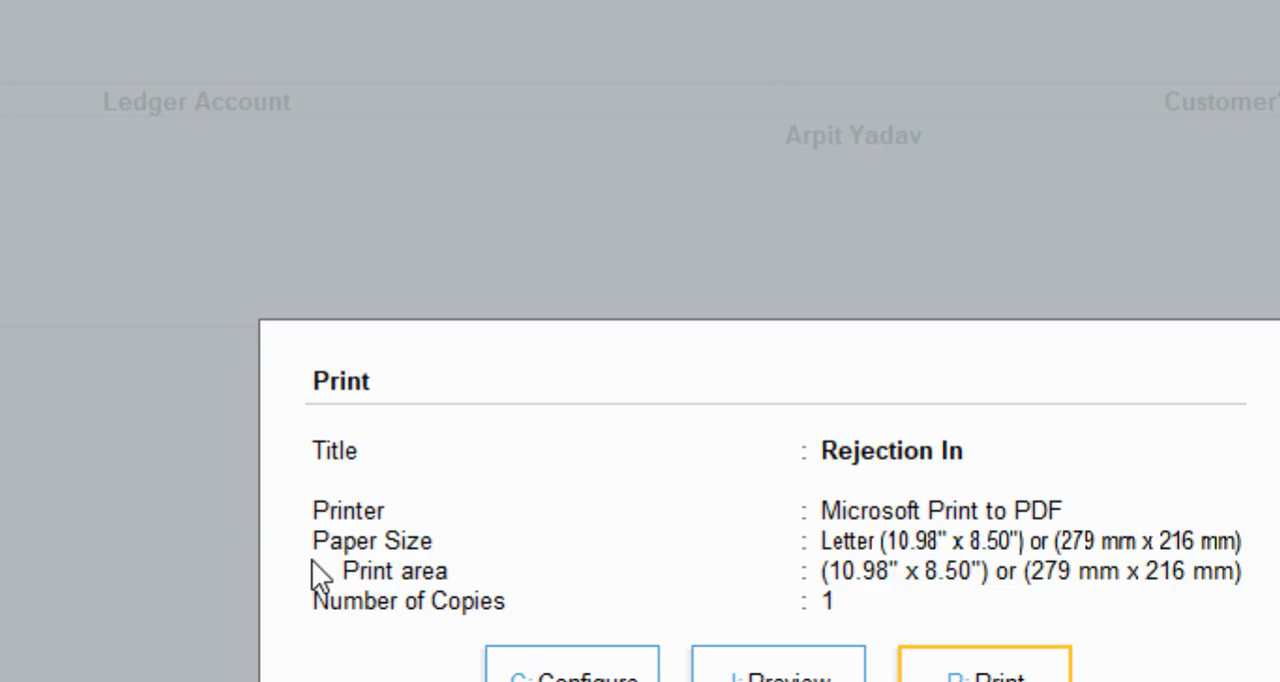
key("Escape")
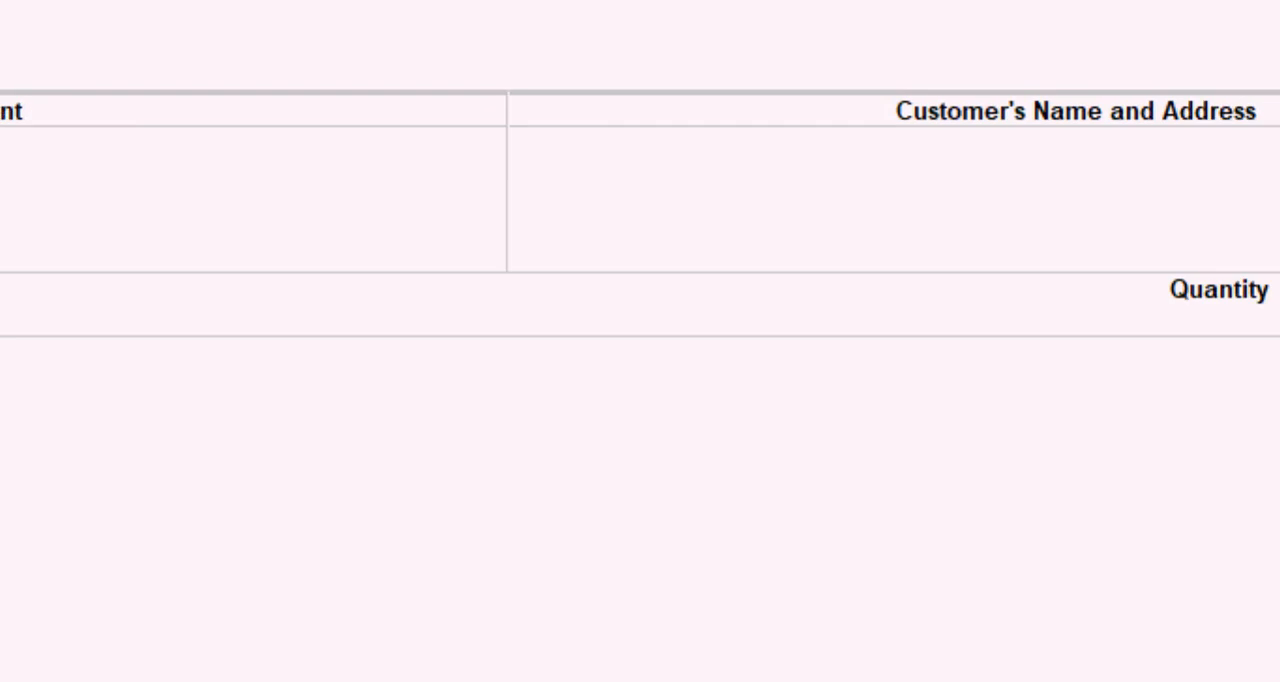
Record and save a sales voucher for the customer covering 65 bags of ACC Cement at 450.00.
left_click(1134, 352)
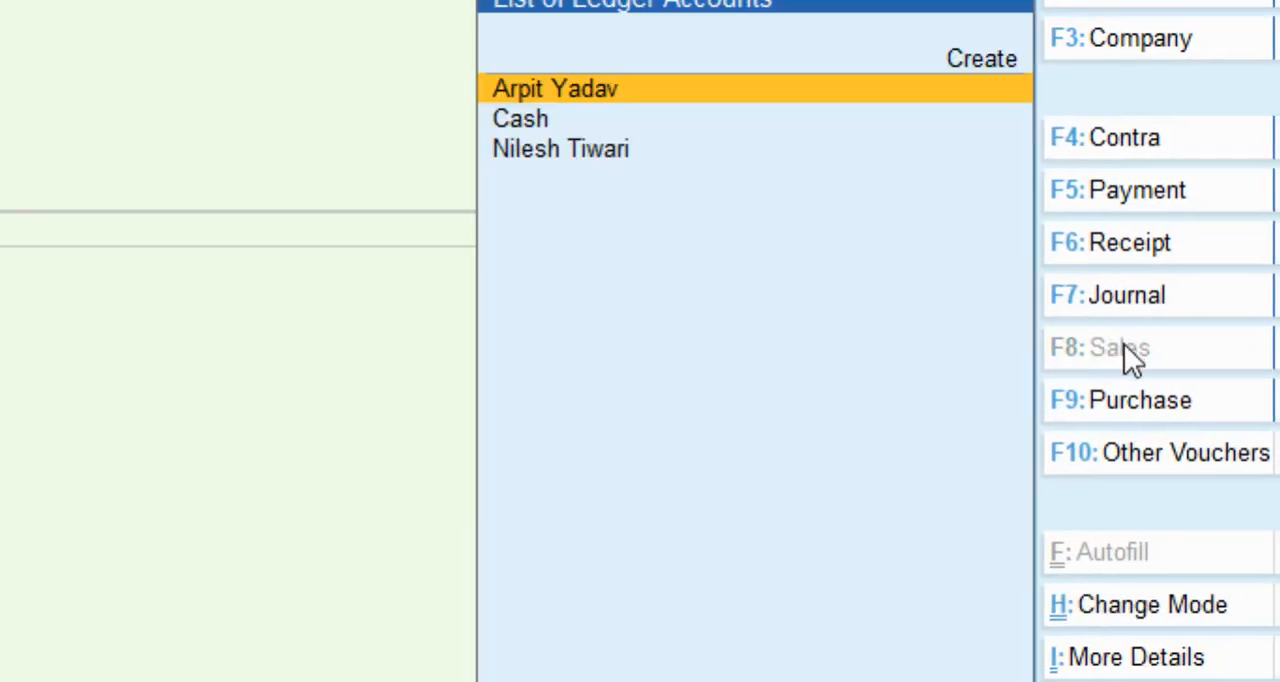
key("Return")
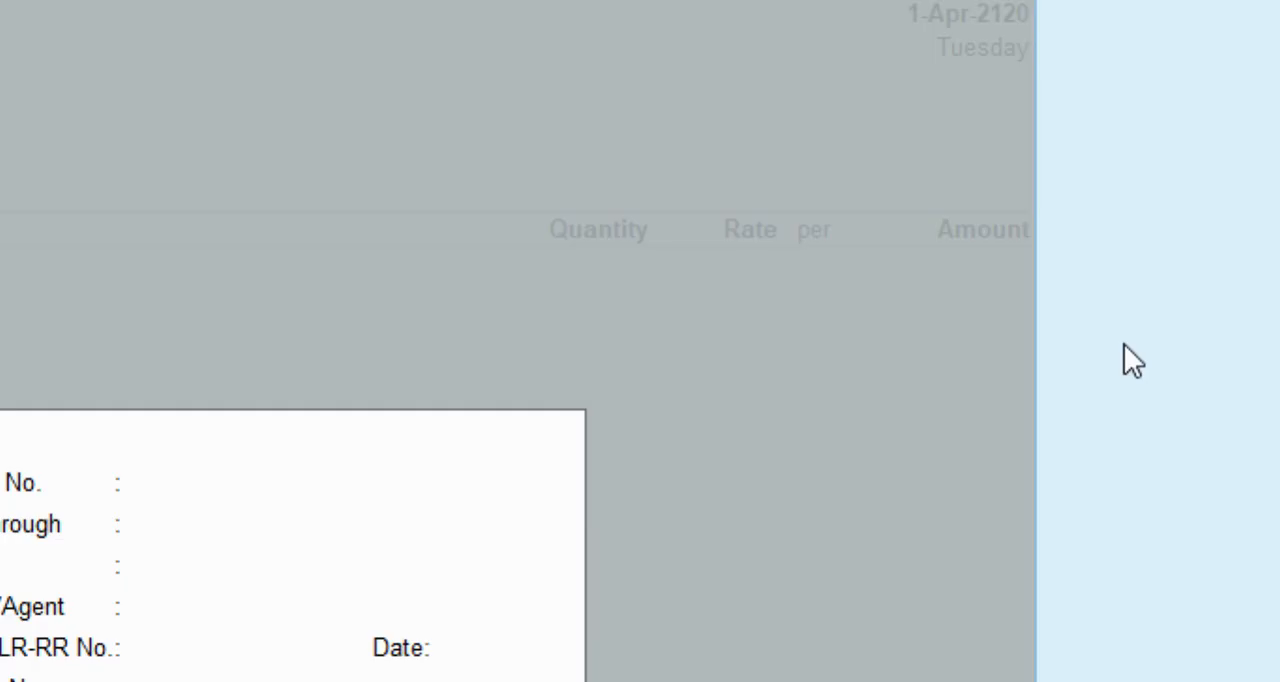
key("Return")
key("Return")
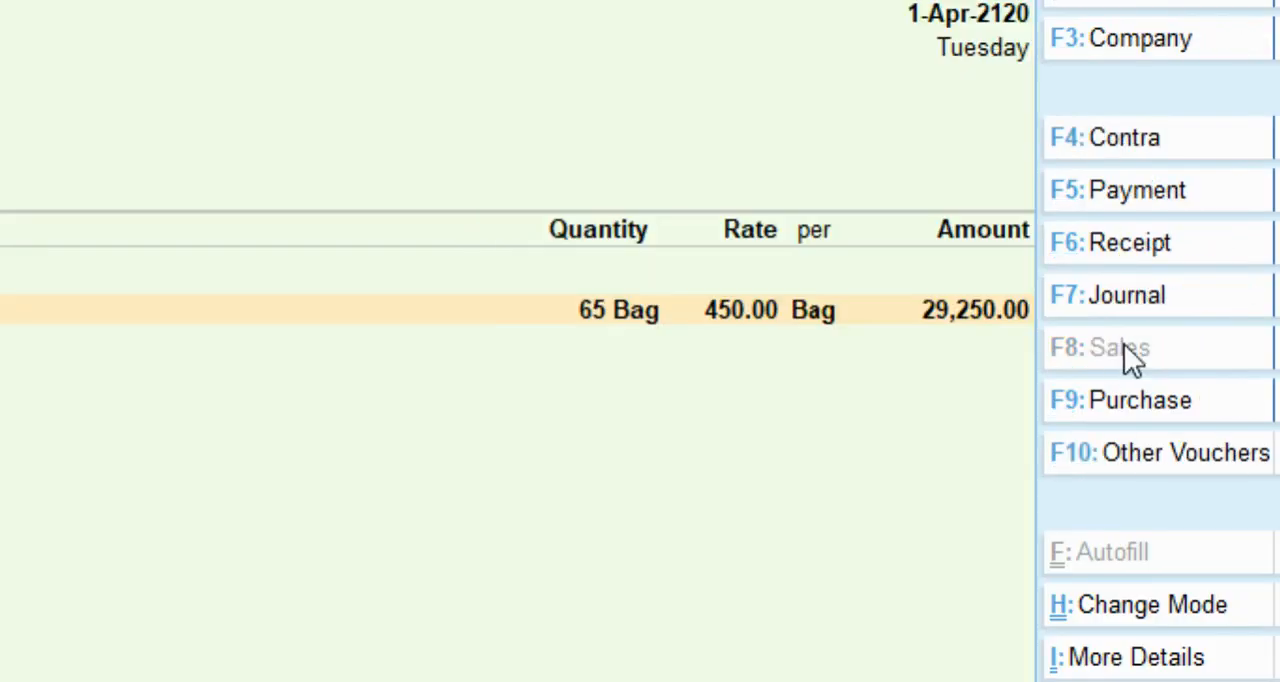
key("ctrl+a")
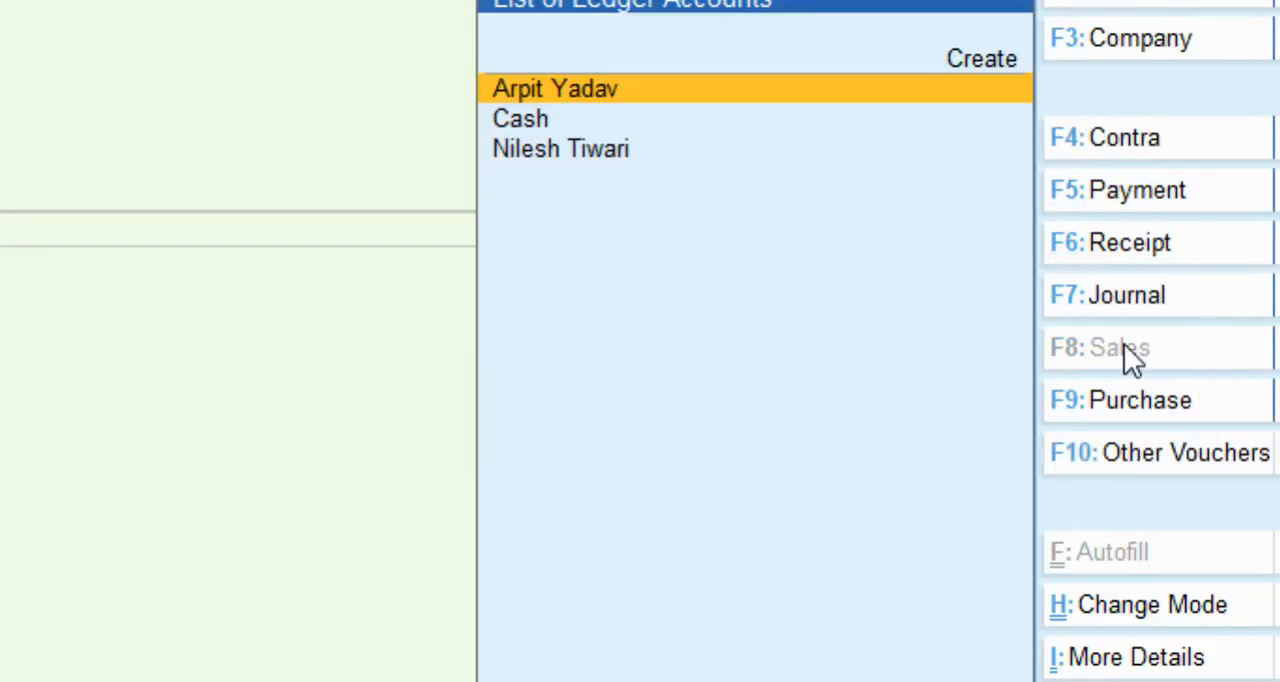
Reopen the saved sales voucher, preview its invoice printout down to the total, and close the preview.
key("Escape")
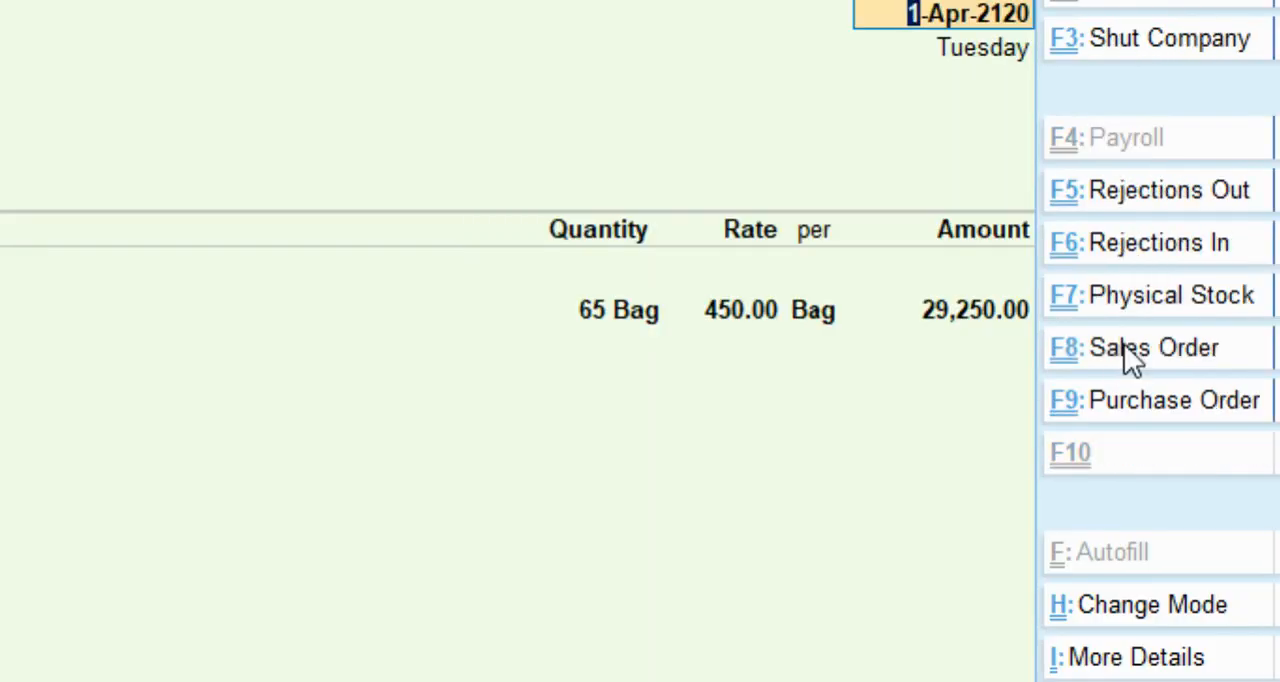
key("ctrl+p")
key("i")
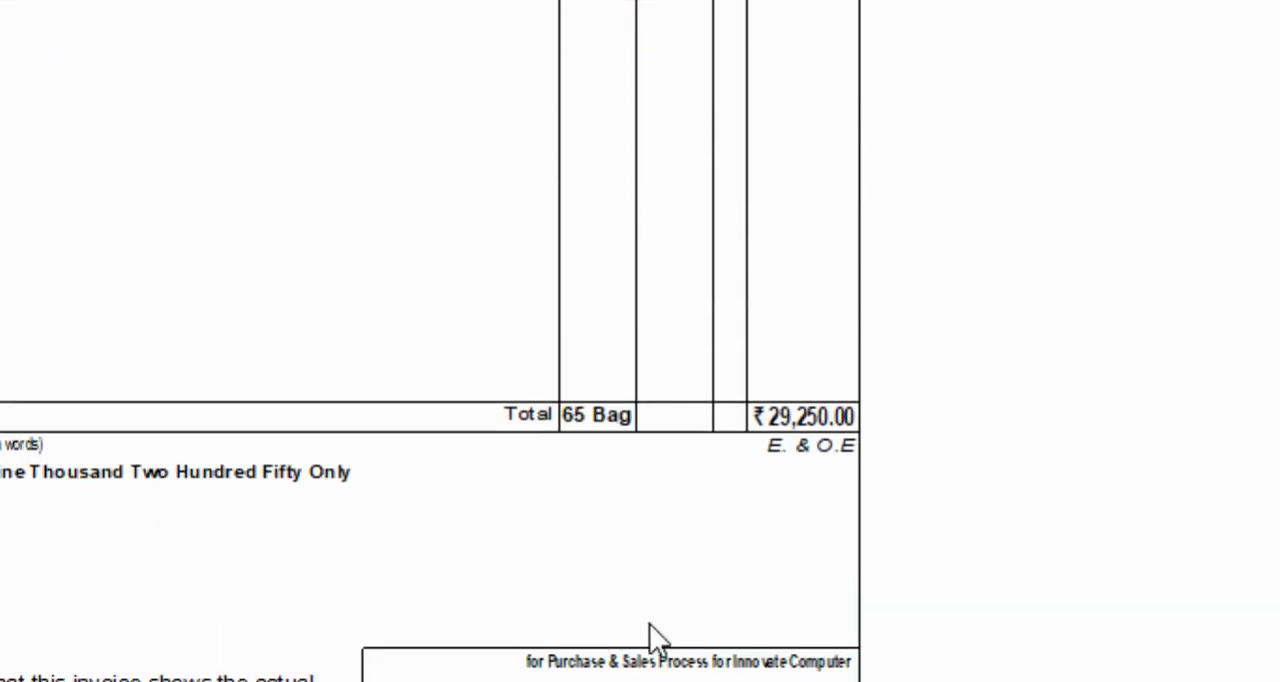
scroll(645, 623, "up", 1)
key("Escape")
key("Escape")
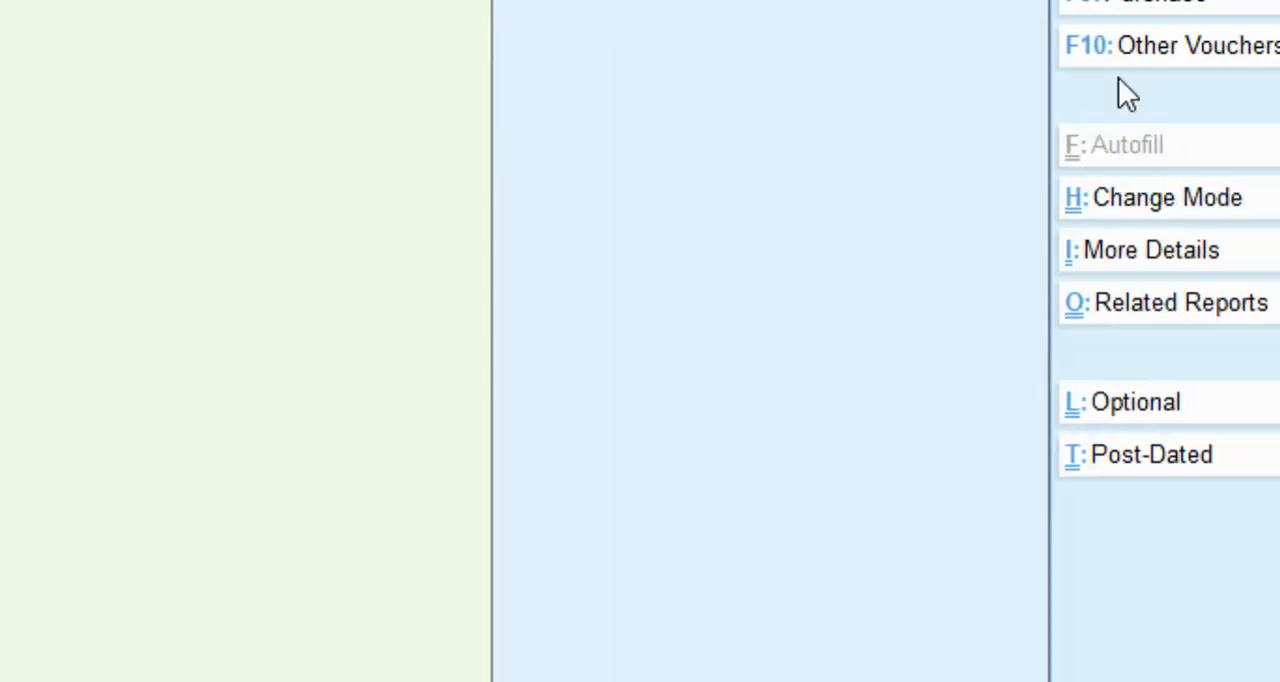
Start a credit note with the customer as party and accept the dispatch and party details unchanged.
left_click(1112, 50)
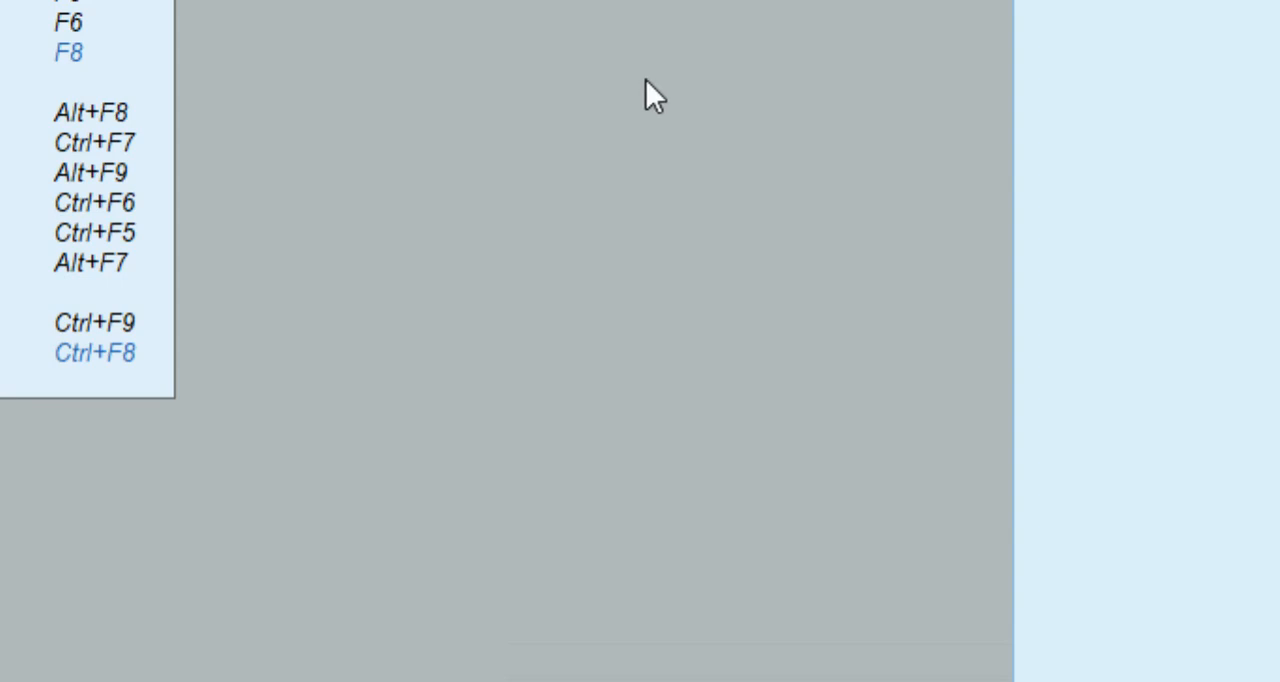
key("Escape")
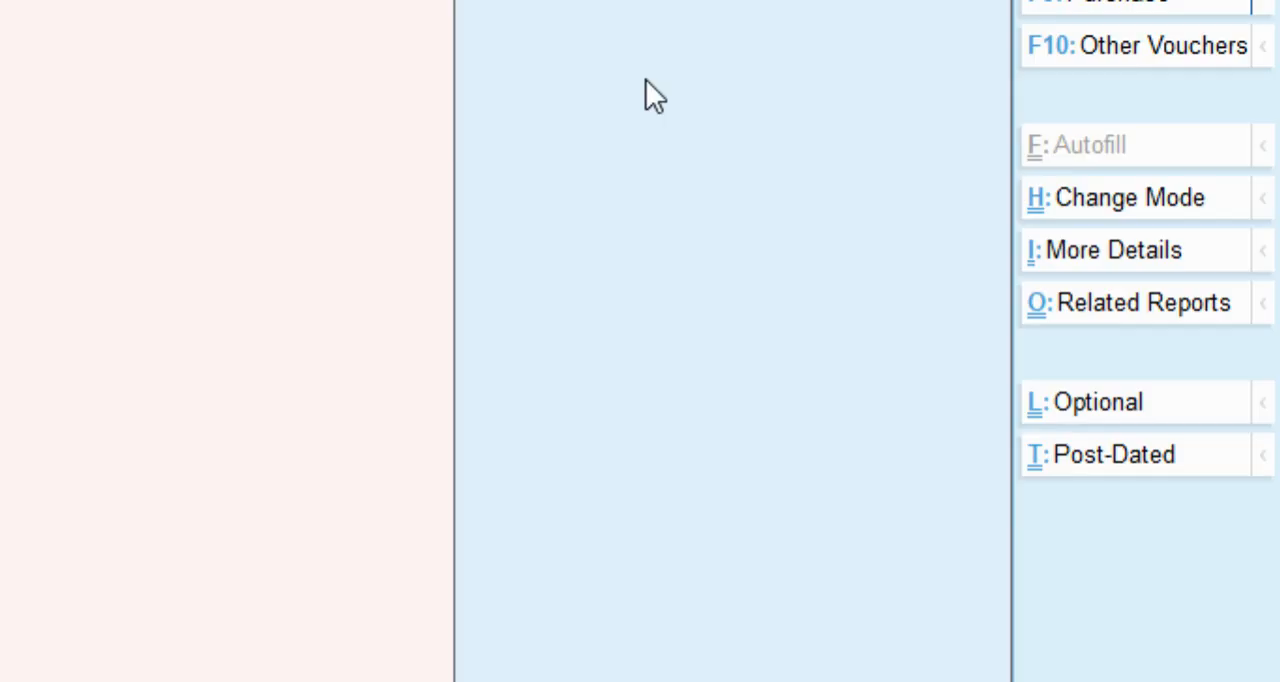
key("Return")
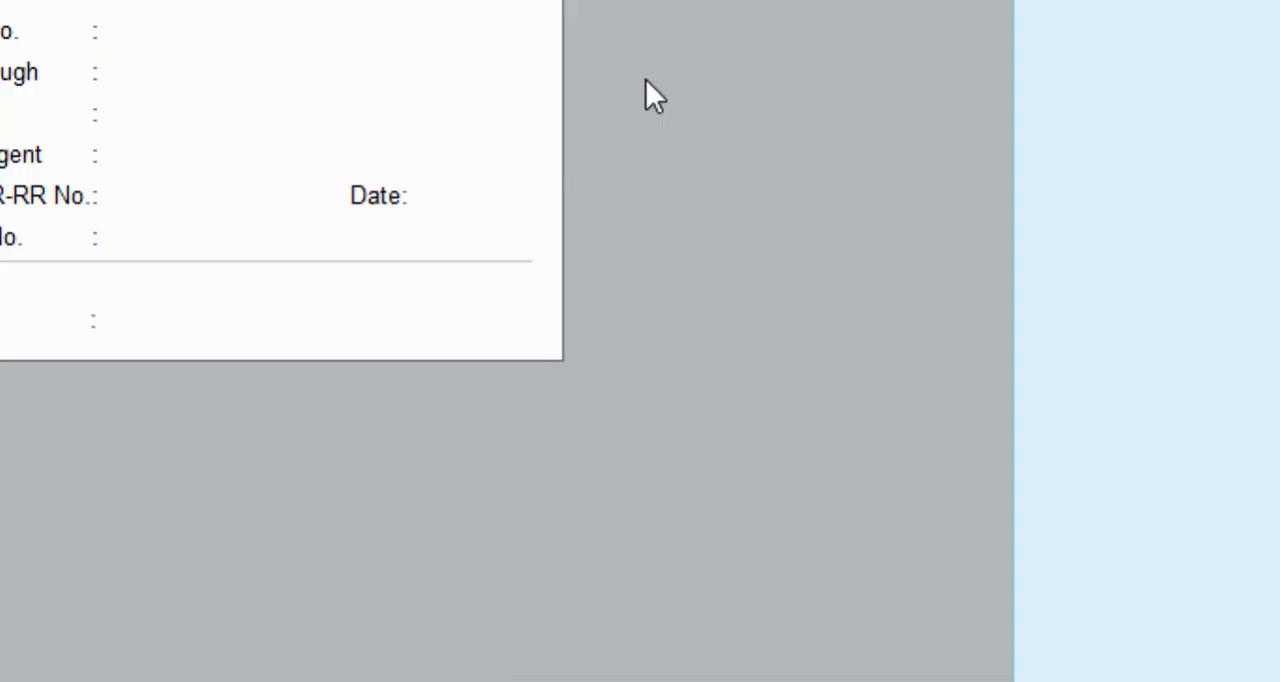
key("ctrl+a")
key("ctrl+a")
key("Return")
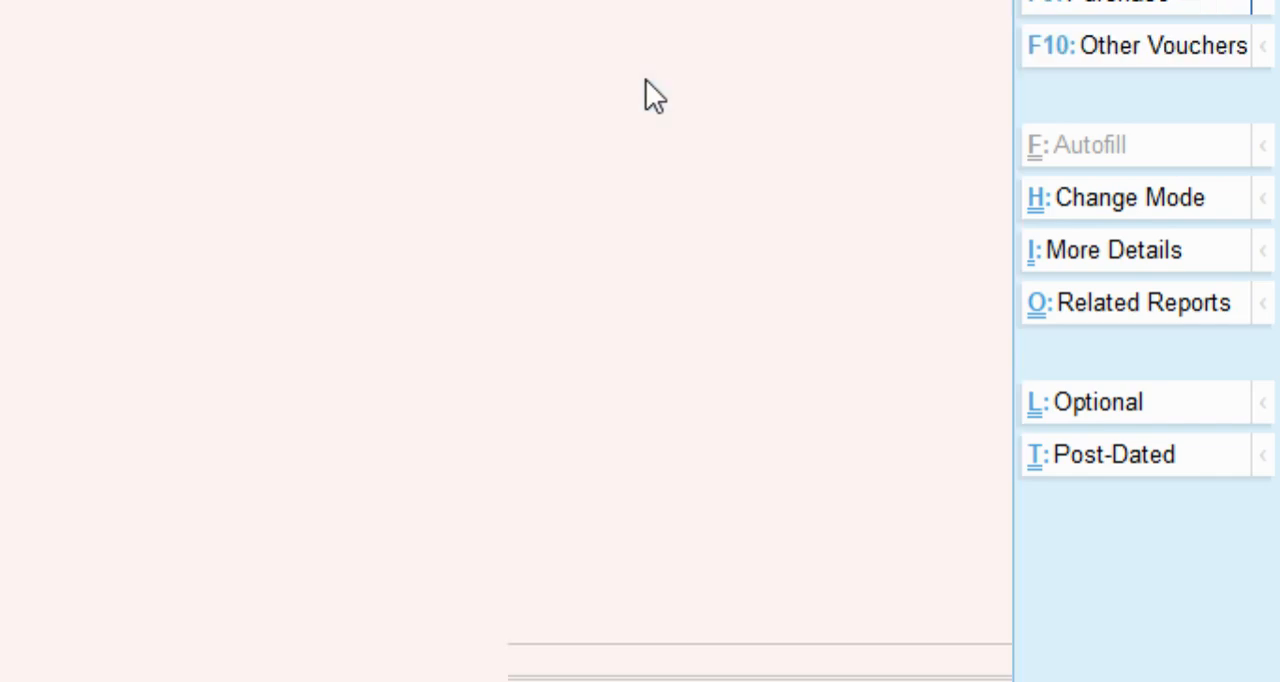
Add 5 bags of ACC Cement at 450.00 to the credit note and save it.
key("Return")
key("Return")
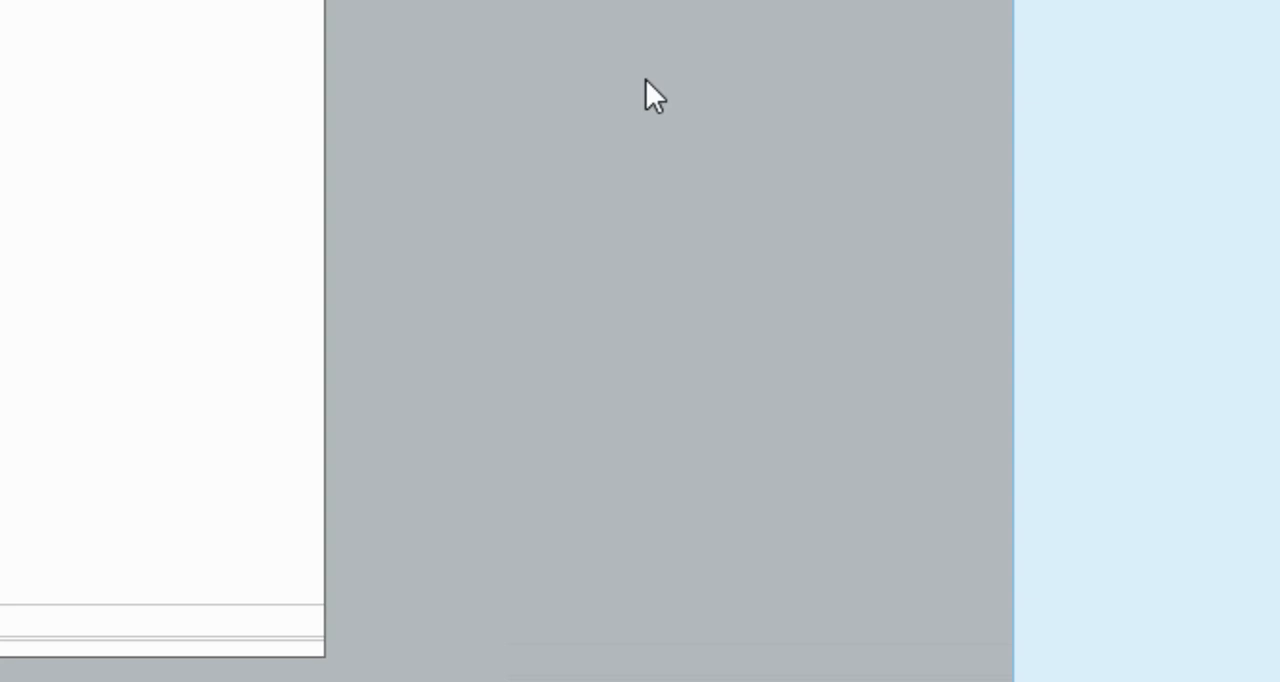
key("Return")
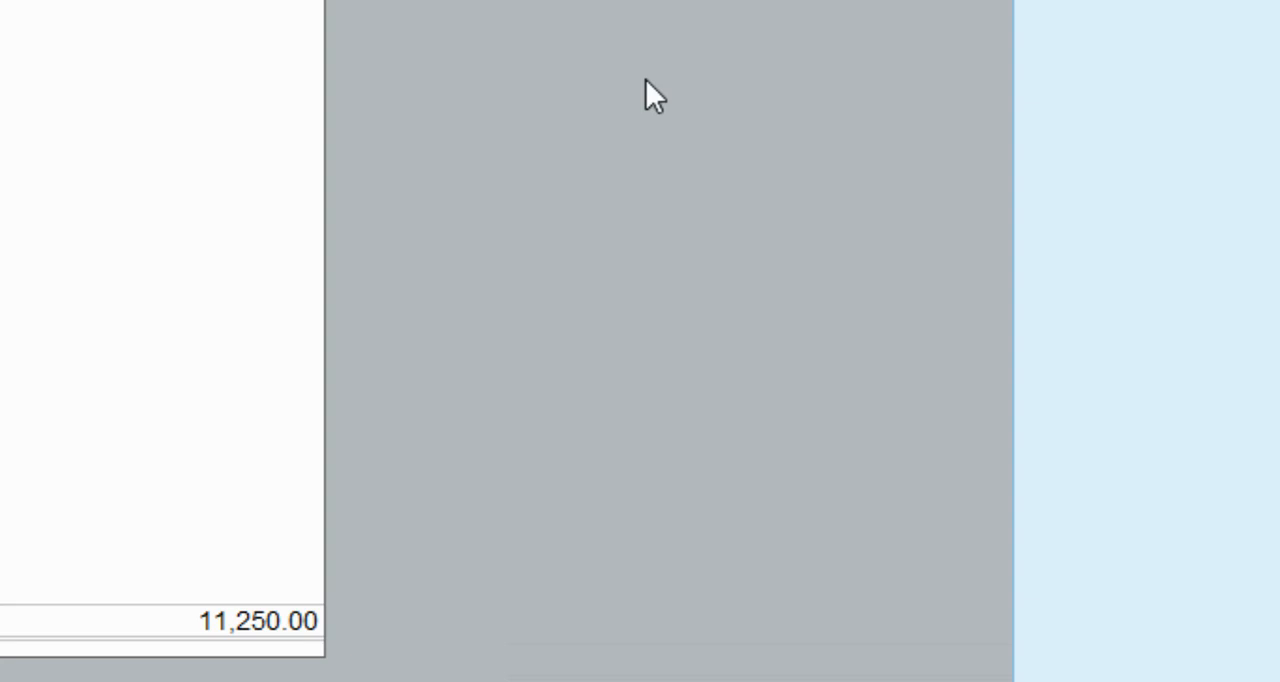
key("Return")
key("ctrl+a")
key("ctrl+a")
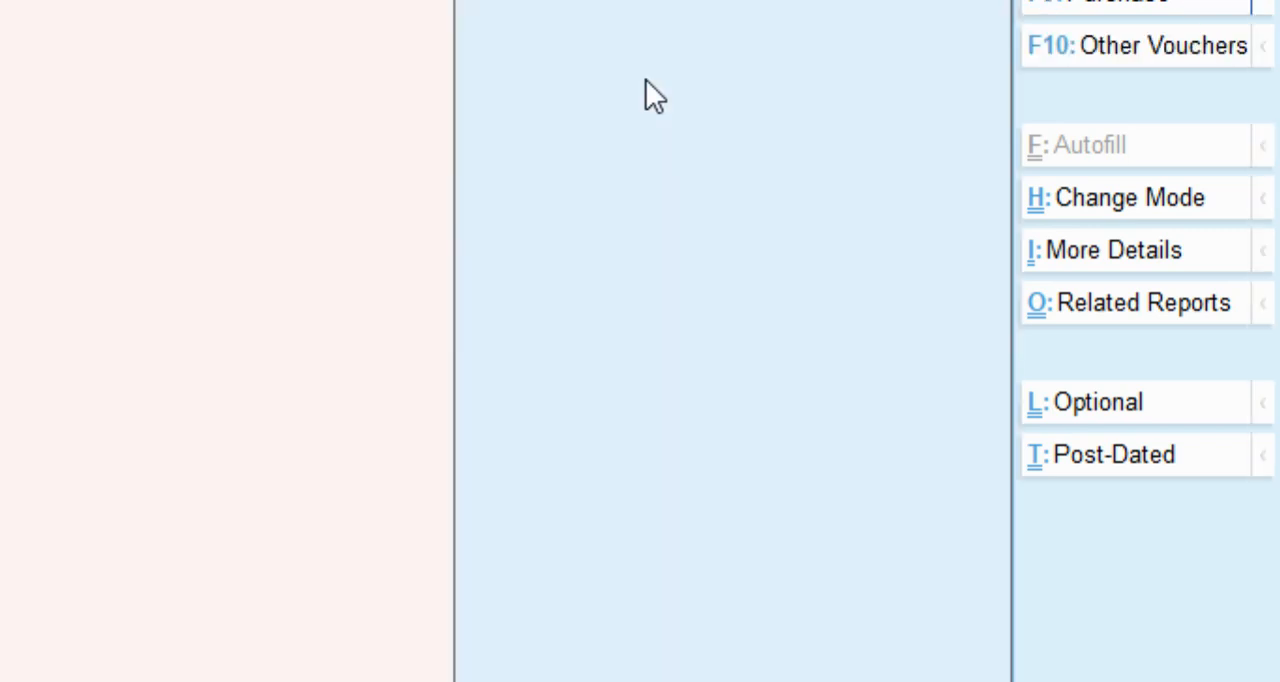
Reopen the saved credit note, preview its printout enlarged to check the item line and total, and close the preview.
key("Escape")
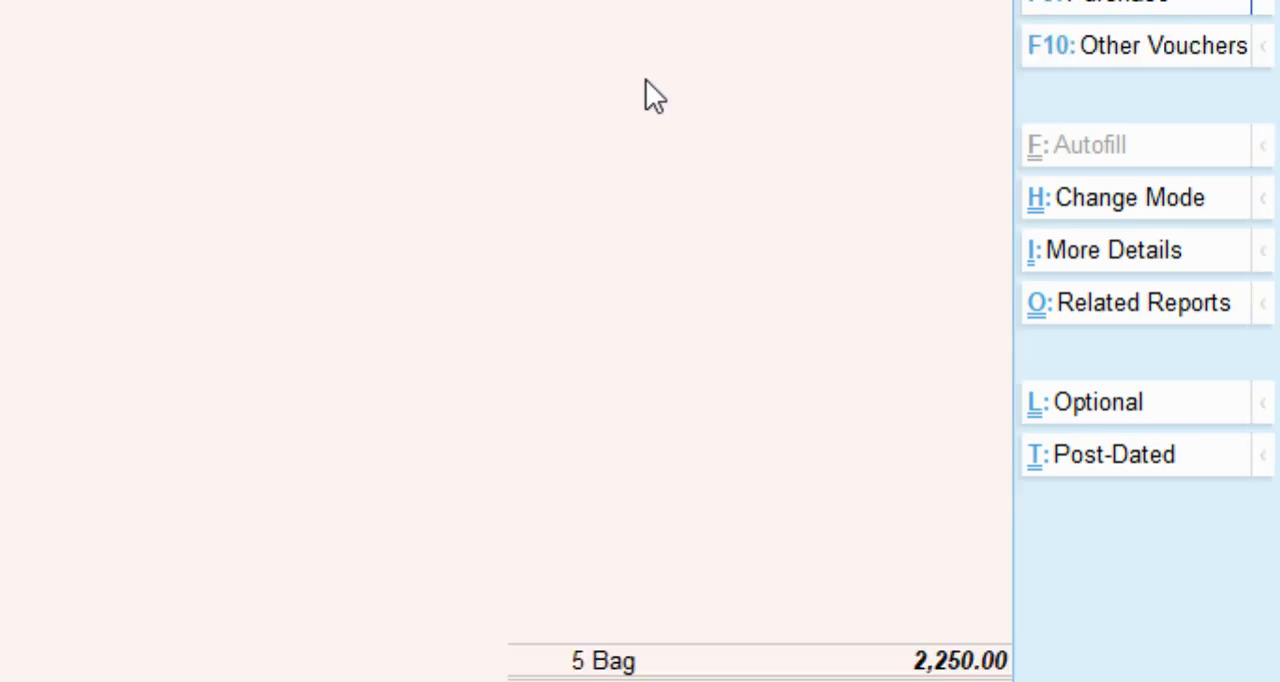
key("alt+p")
key("i")
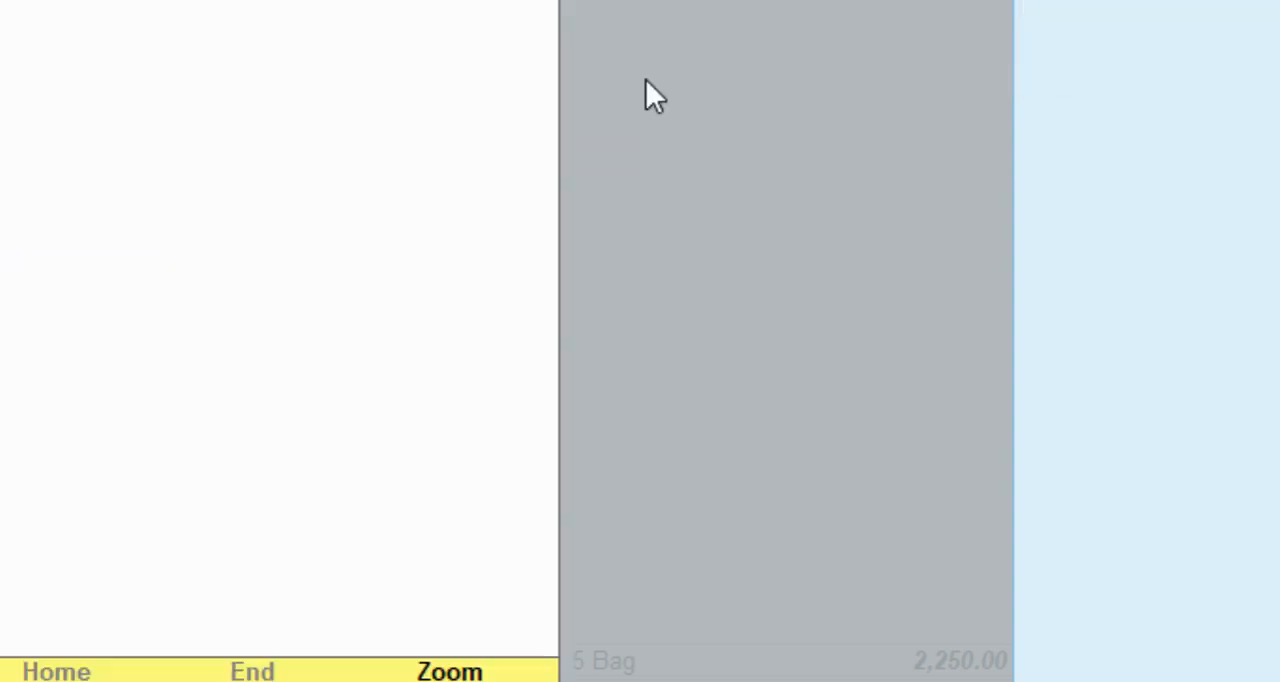
key("alt+z")
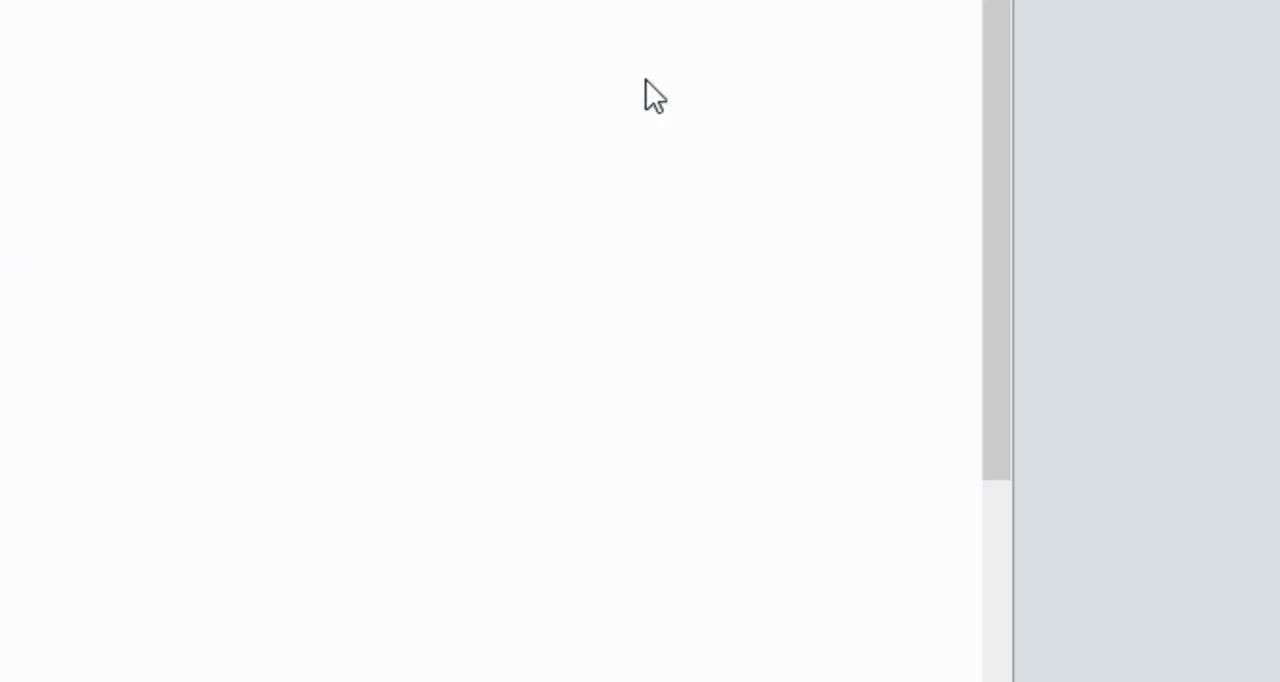
scroll(346, 393, "down", 1)
scroll(346, 393, "up", 1)
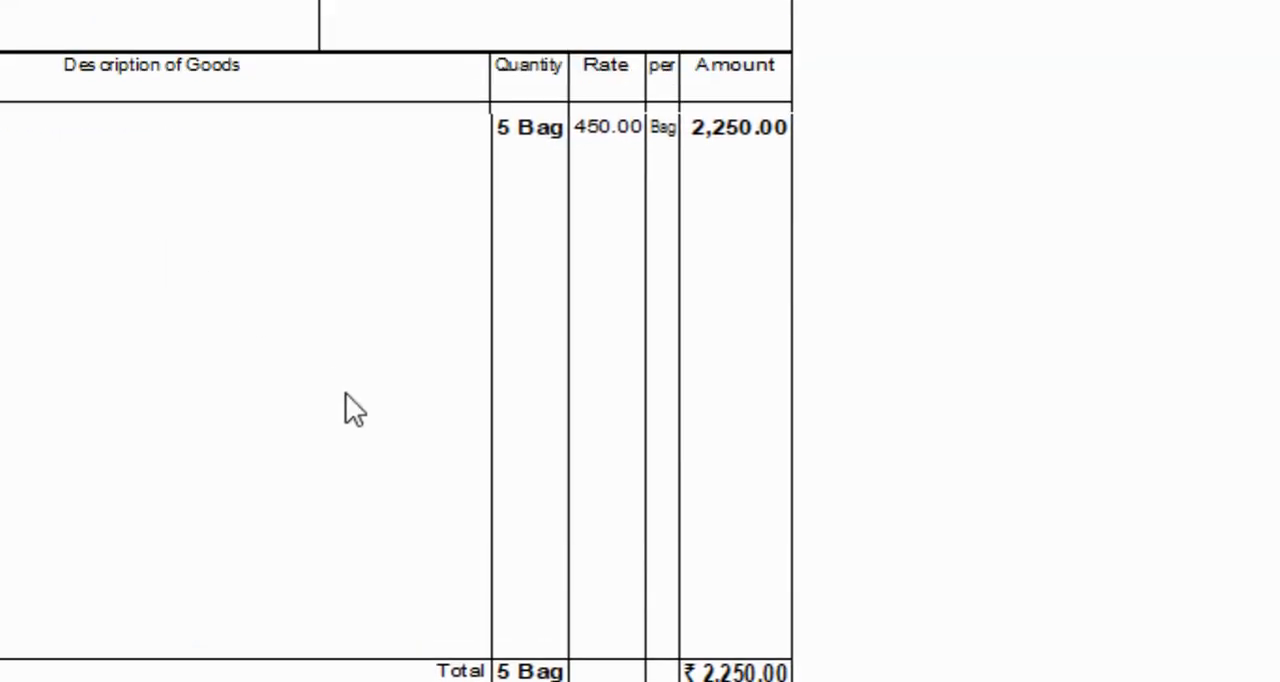
key("minus")
key("Escape")
Search the available reports for "Sto" and open the matching stock report.
key("p")
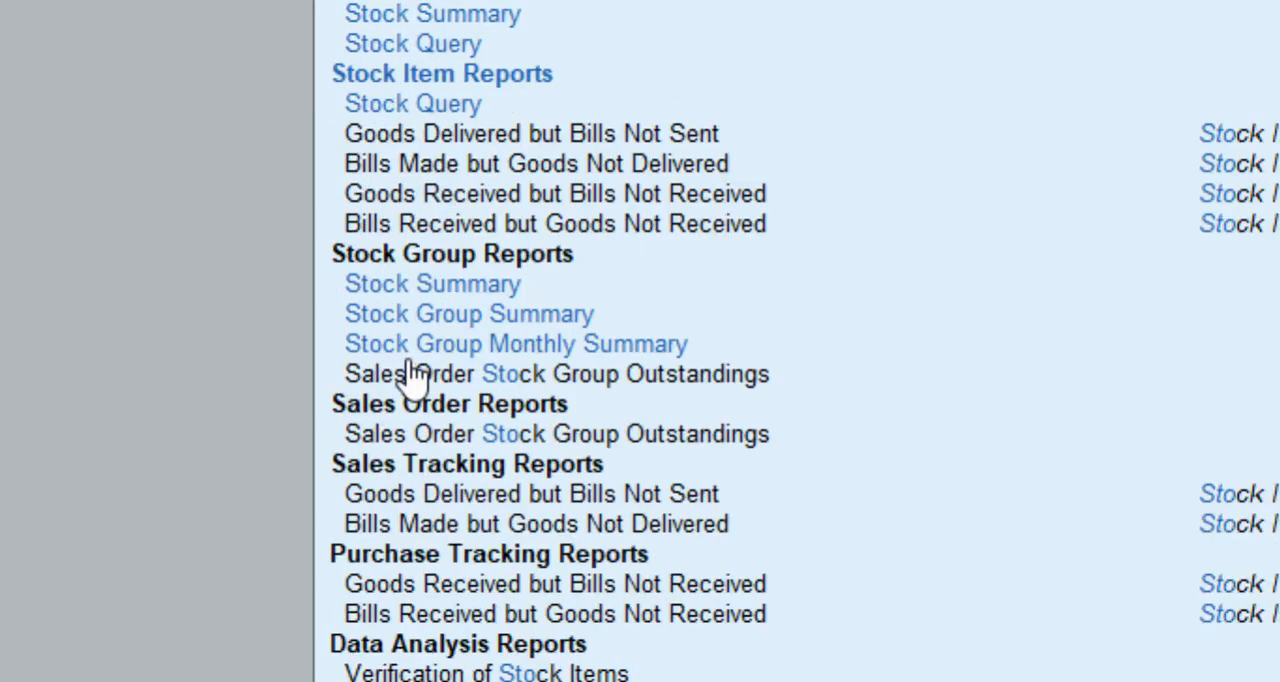
key("Return")
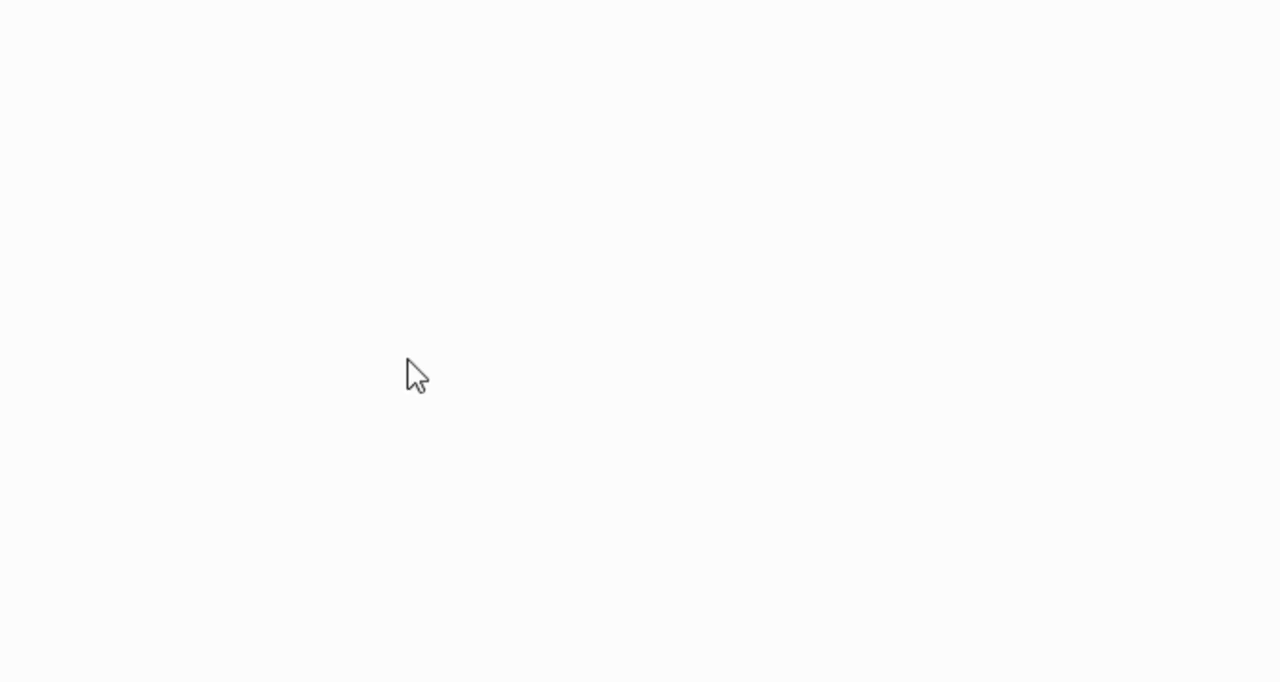